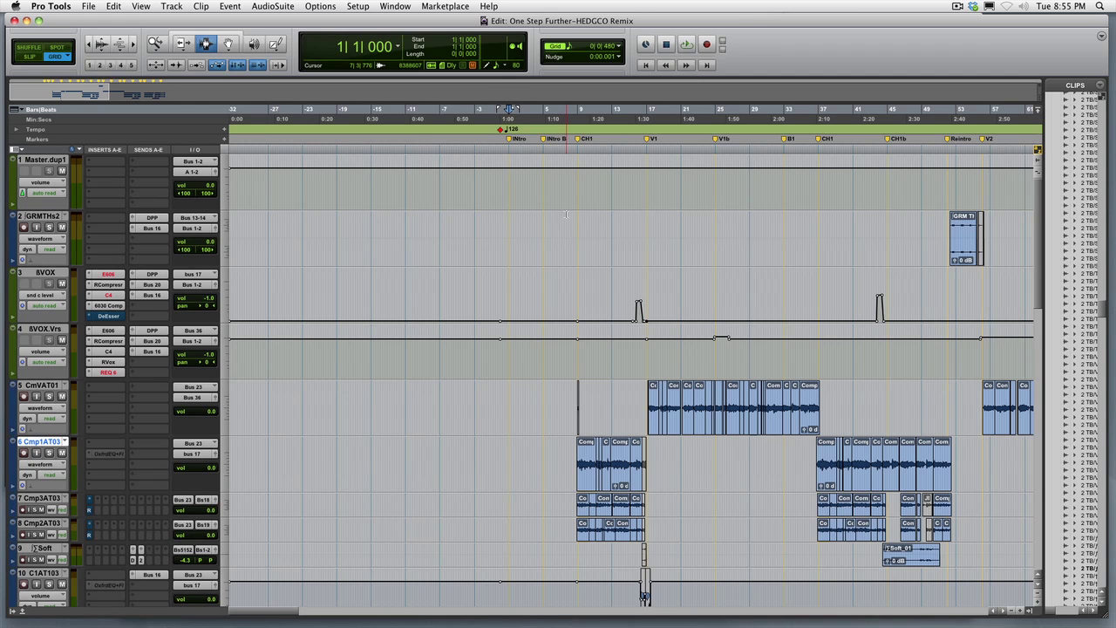
Open the MIDI Studio window, add a new external device, and open its properties
left_click(364, 6)
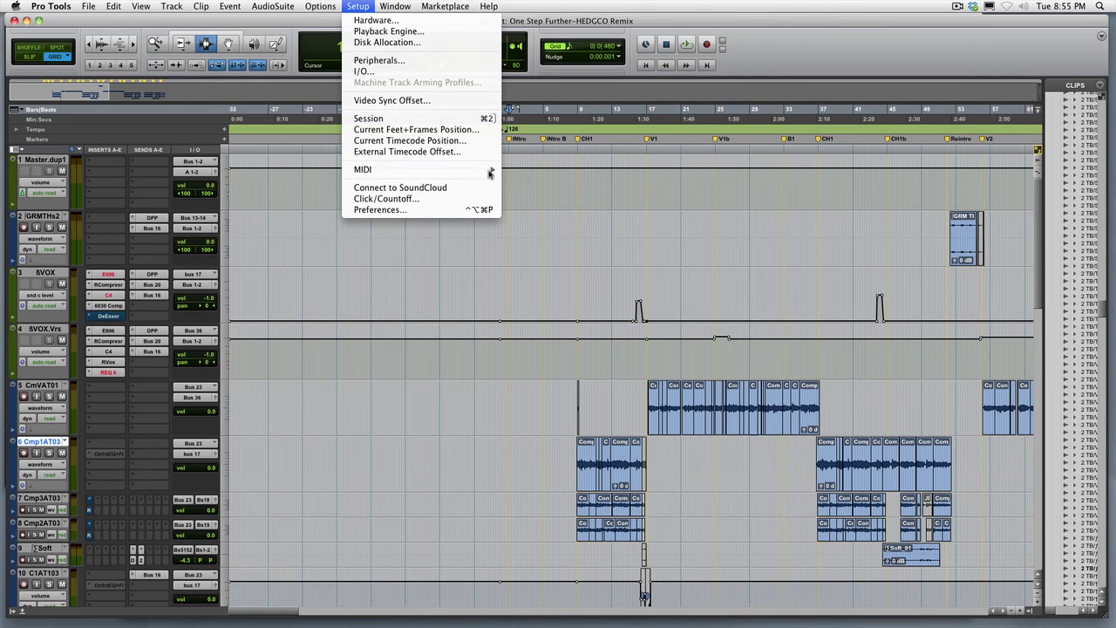
left_click(573, 173)
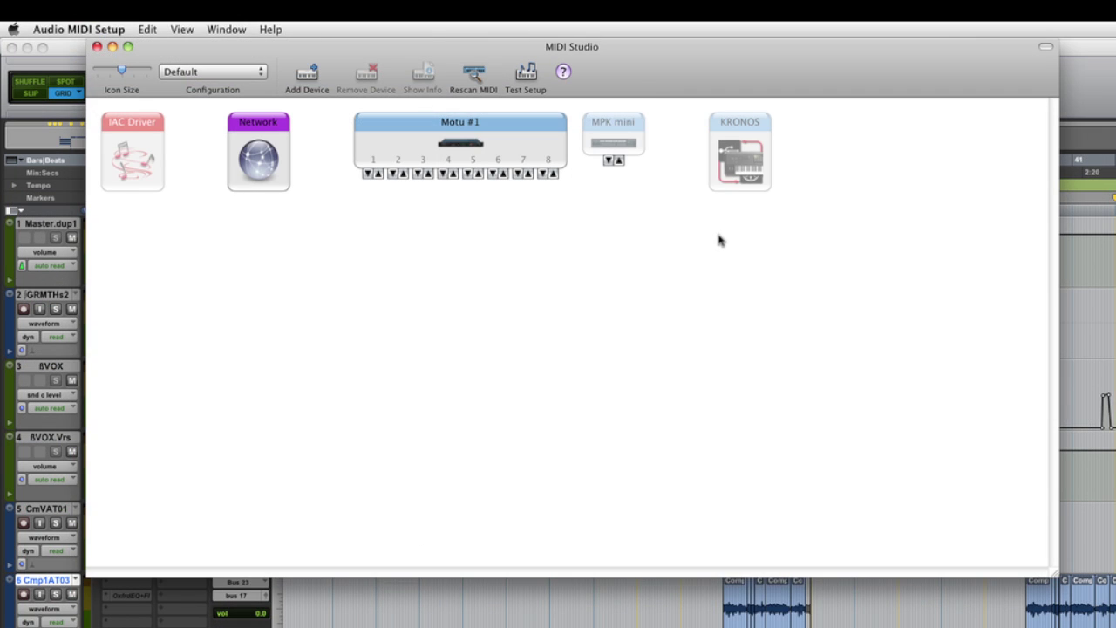
left_click_drag(632, 76, 719, 122)
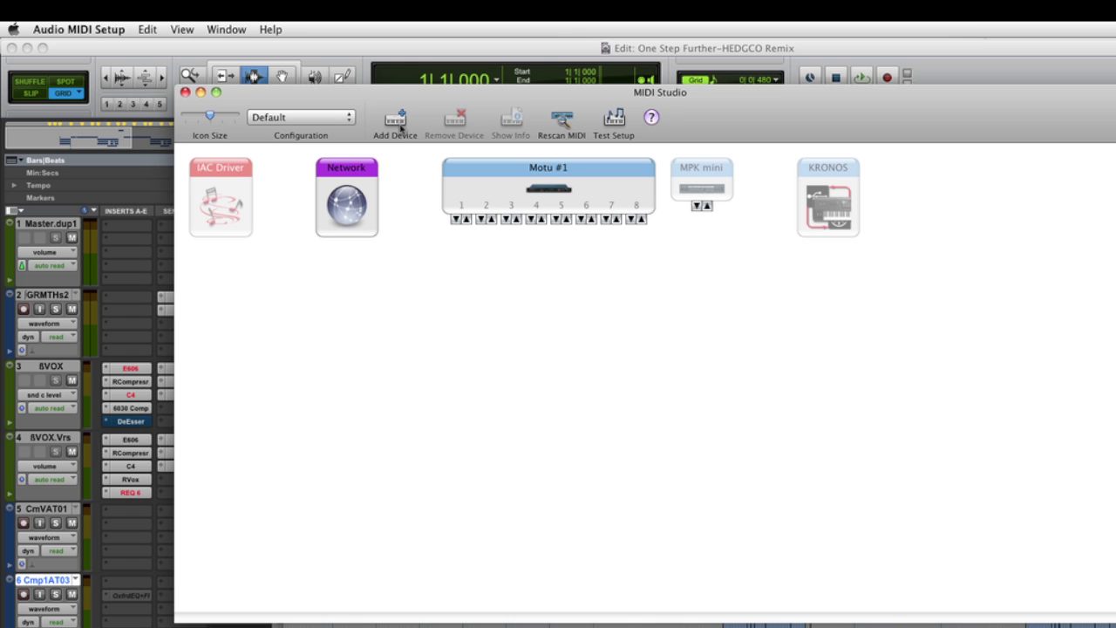
left_click_drag(274, 376, 496, 365)
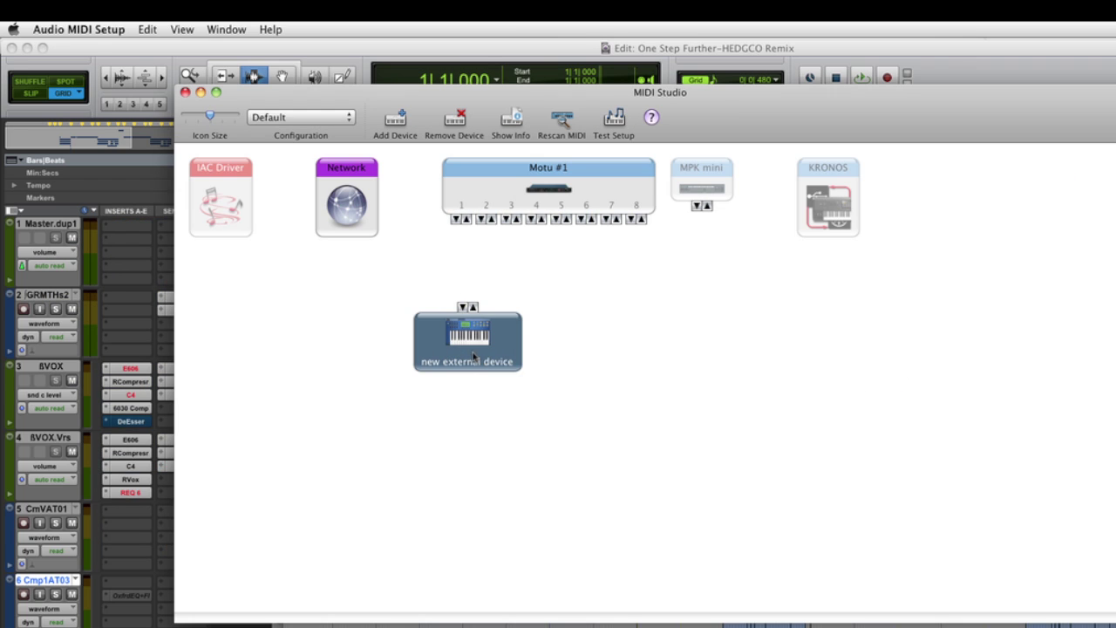
double_click(474, 356)
Make the device a Novation Supernova II receiving MIDI beat clock, cabled to Motu #1 port 1
type("Supernova II")
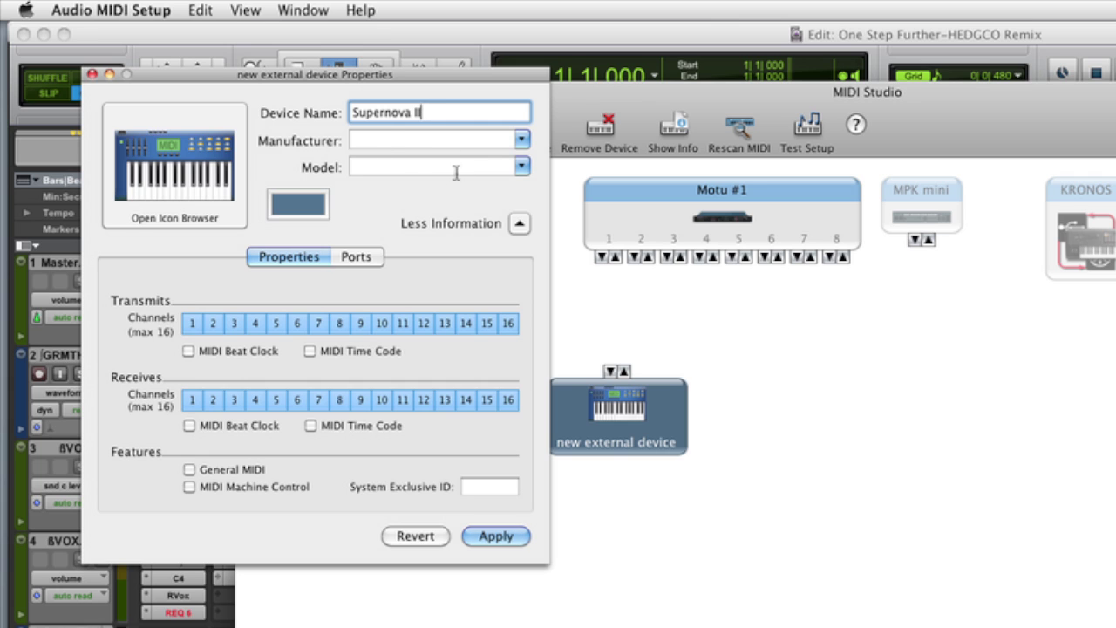
left_click(522, 142)
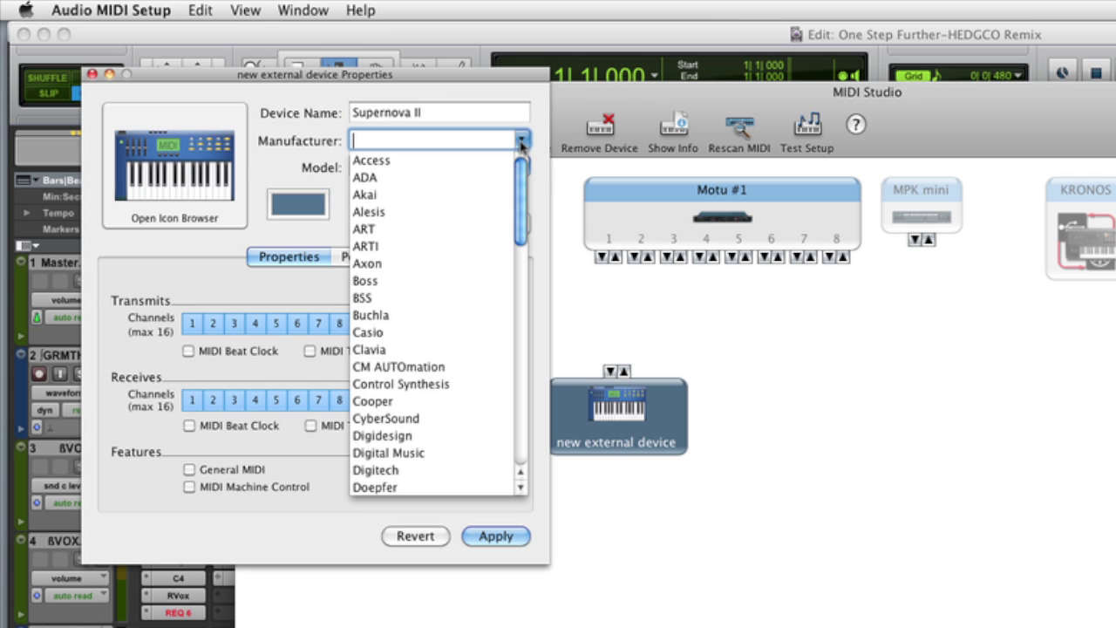
scroll(478, 318, "down", 2)
scroll(480, 327, "down", 3)
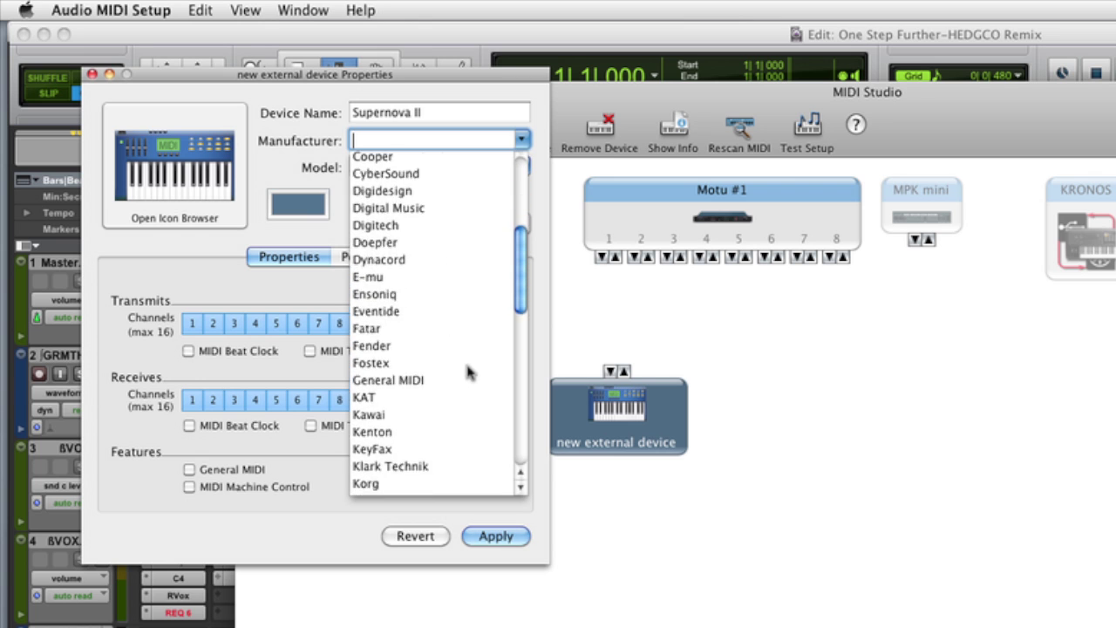
scroll(468, 373, "down", 5)
left_click(391, 397)
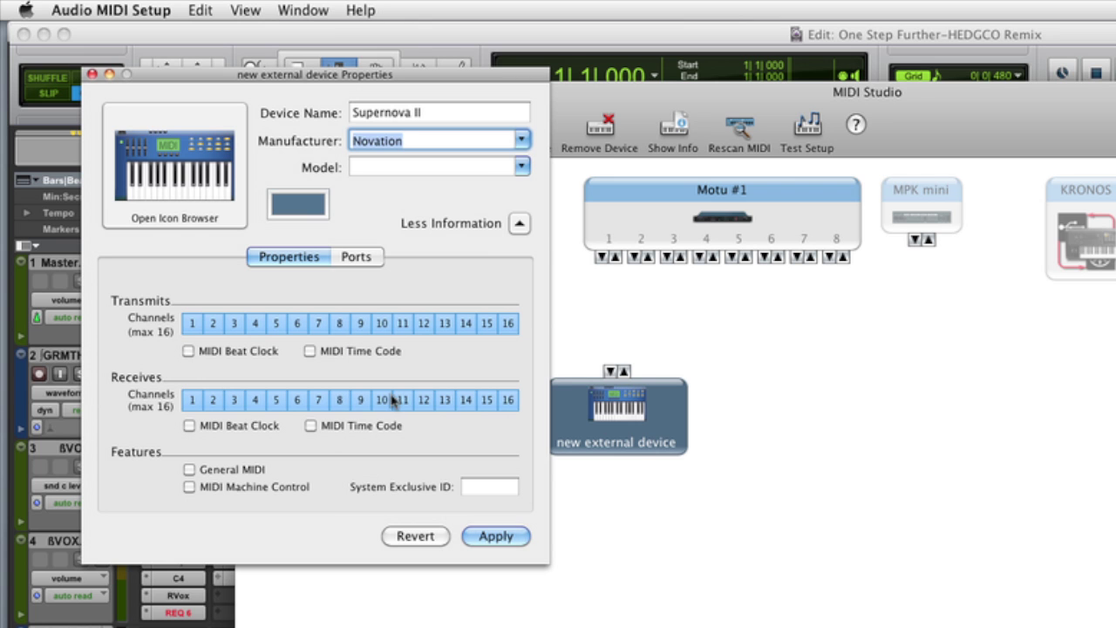
left_click(517, 168)
left_click(431, 273)
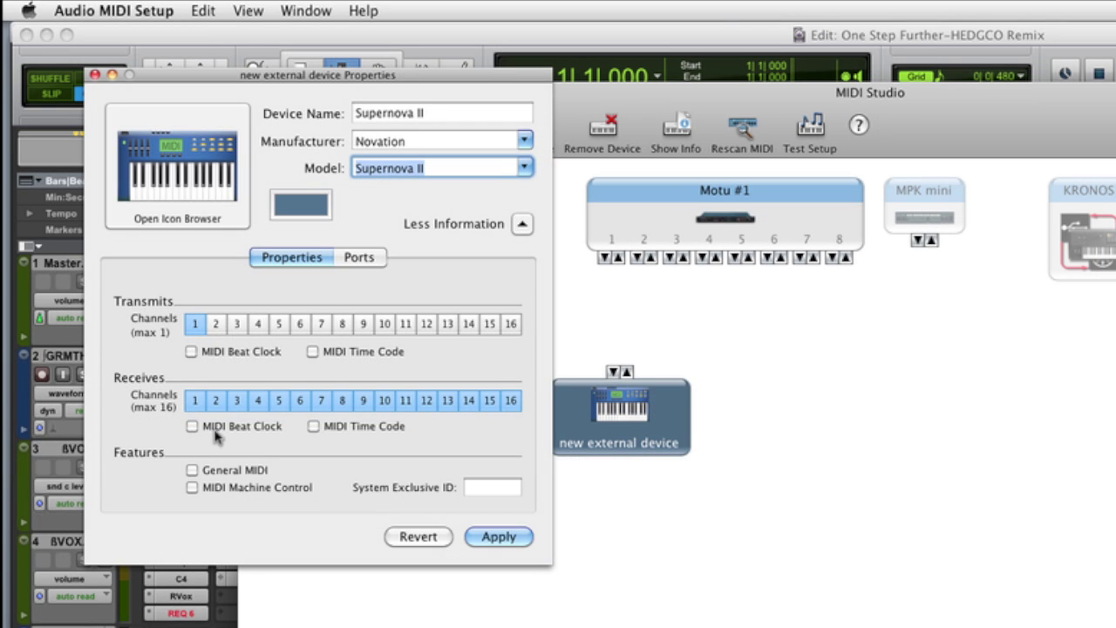
left_click(192, 426)
left_click(511, 538)
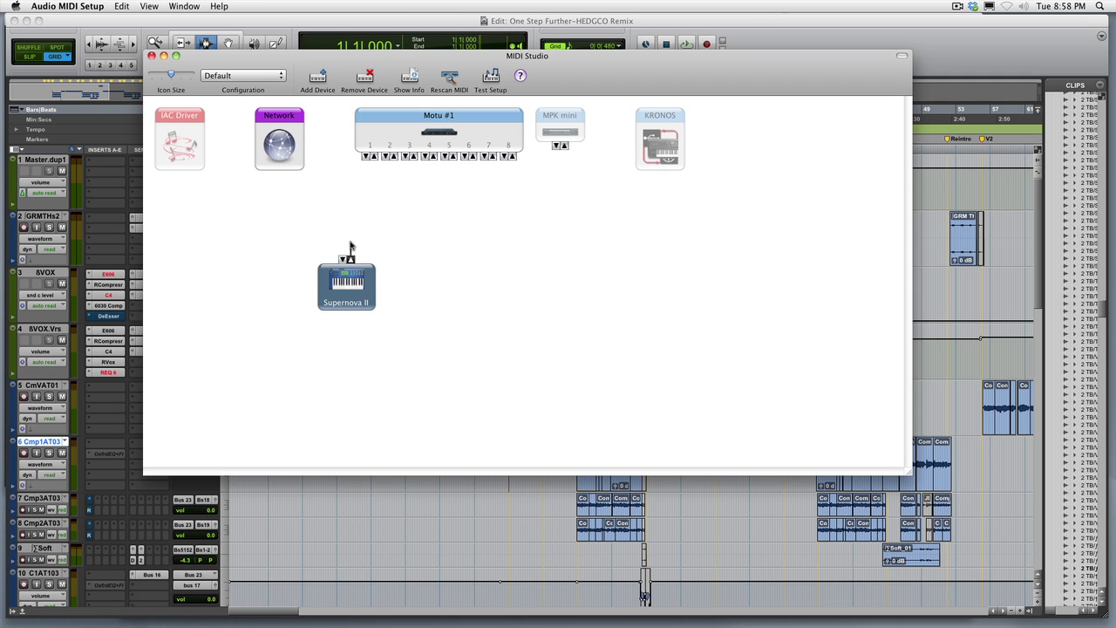
left_click_drag(351, 254, 373, 170)
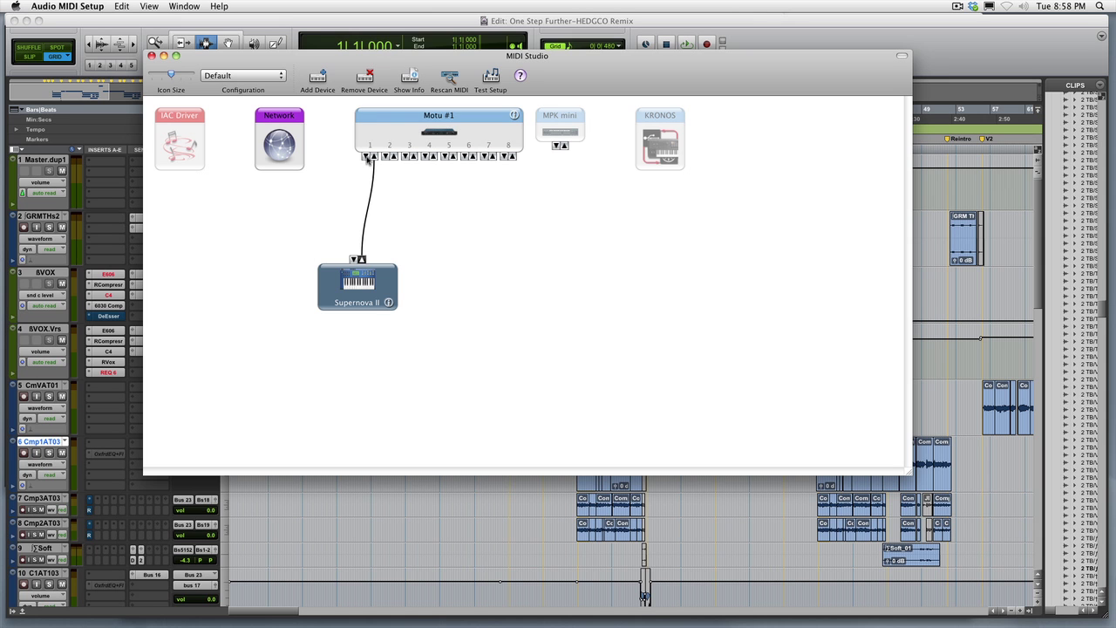
Add a second Motu port 1 cable and a Motif device on channel 1 receiving beat clock
left_click_drag(367, 157, 355, 225)
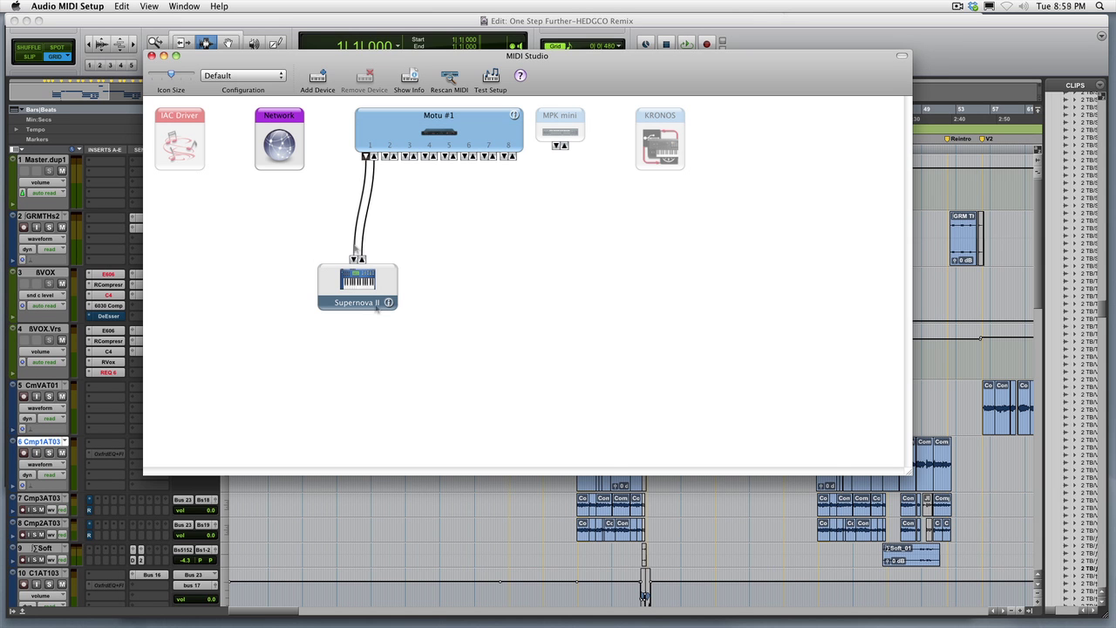
left_click(317, 79)
double_click(371, 330)
type("Mot")
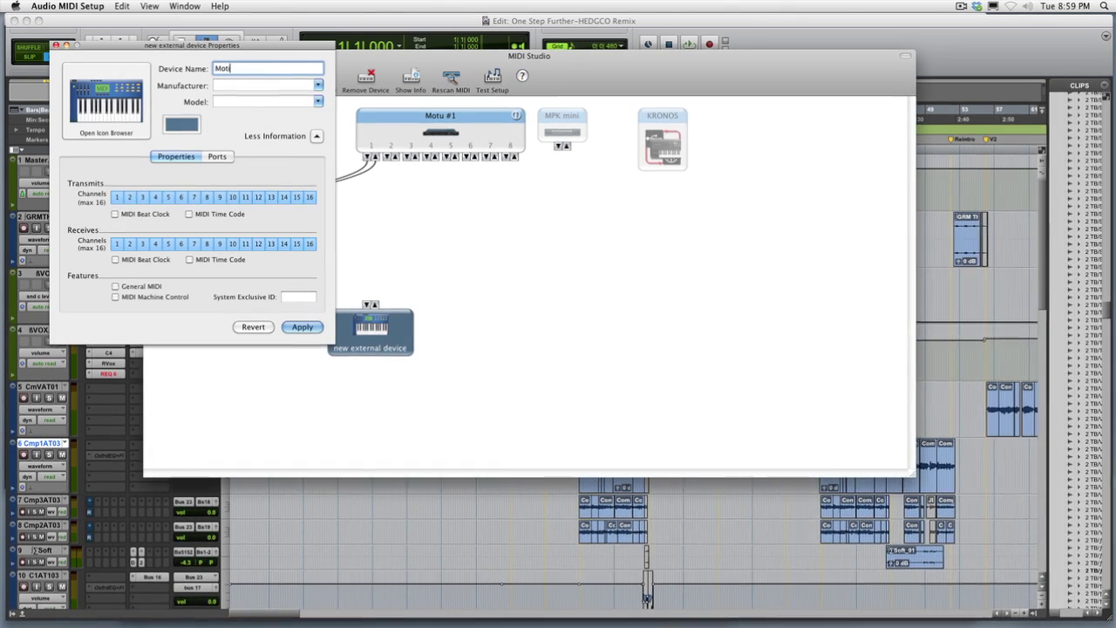
type("if")
left_click(117, 197)
left_click(115, 259)
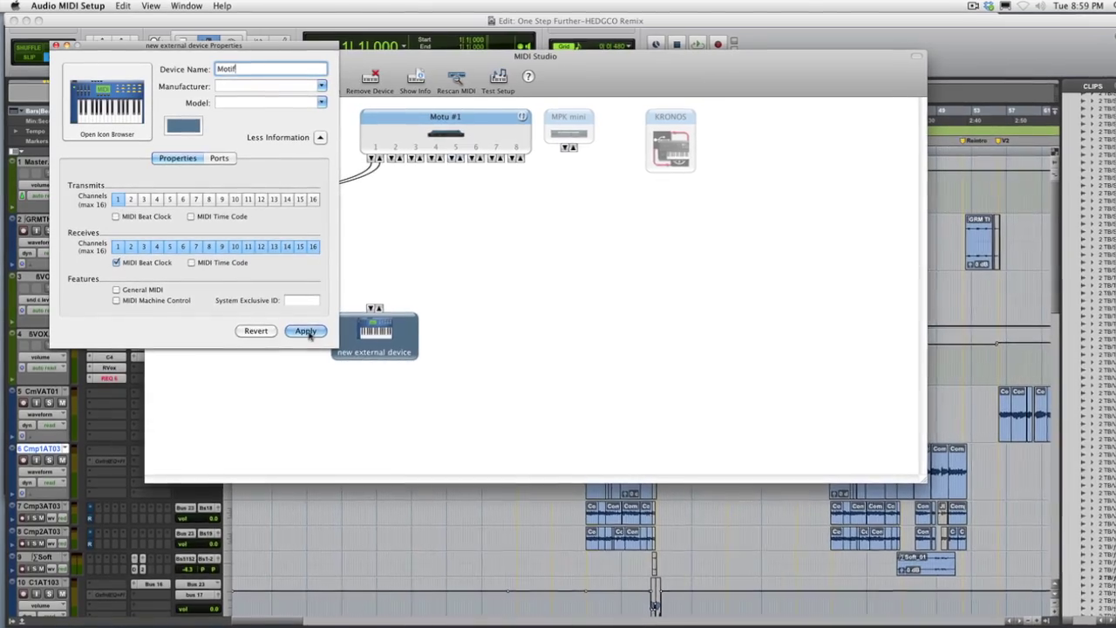
left_click(307, 332)
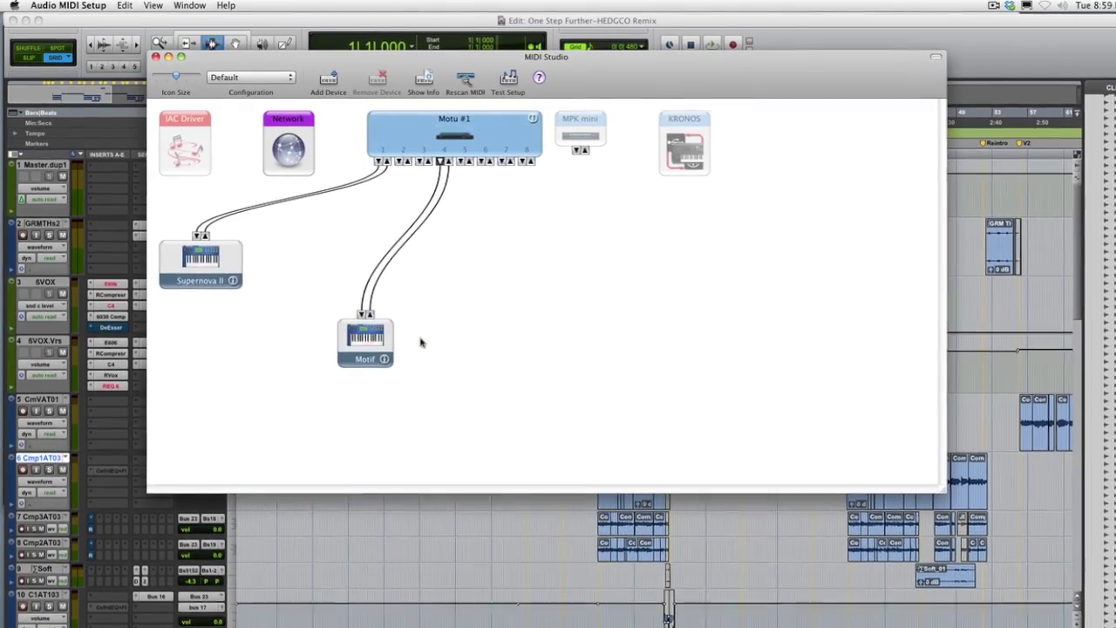
Add a V-Synth device and cable it to the Motu interface
left_click(328, 78)
double_click(410, 262)
type("V-Synth")
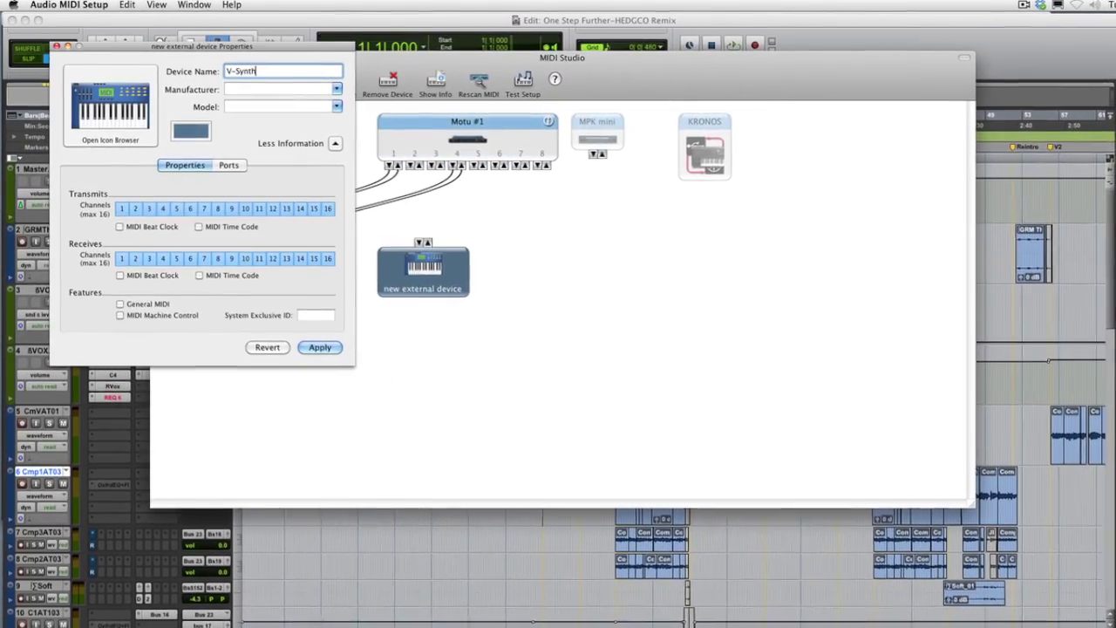
left_click(319, 347)
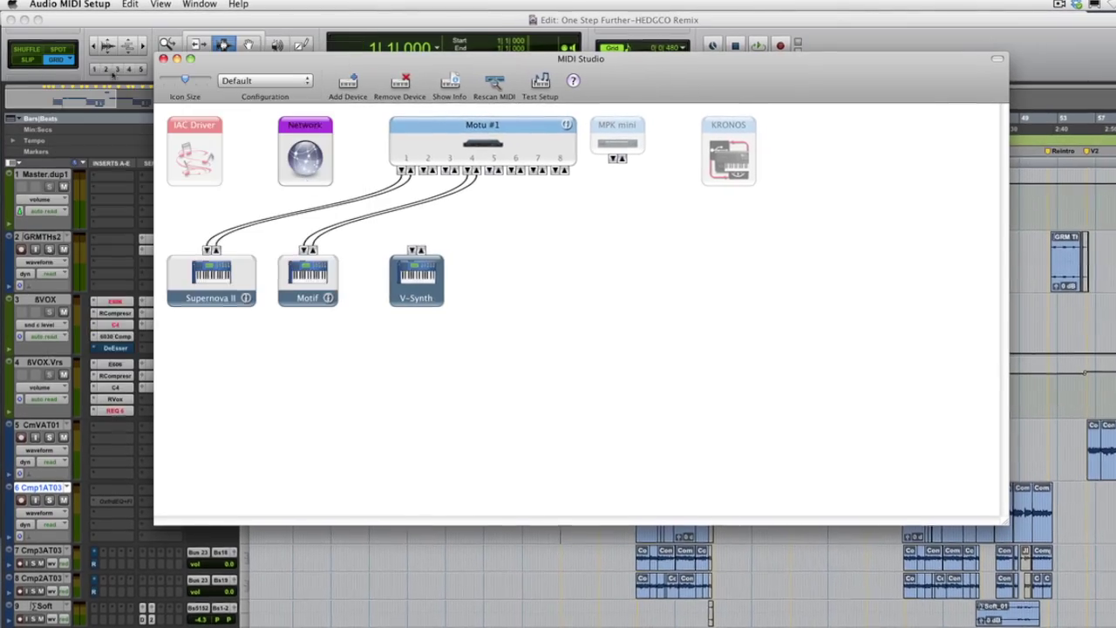
left_click_drag(493, 170, 417, 250)
Add a Roland TR-909 device and cable it to Motu port 6
left_click(347, 83)
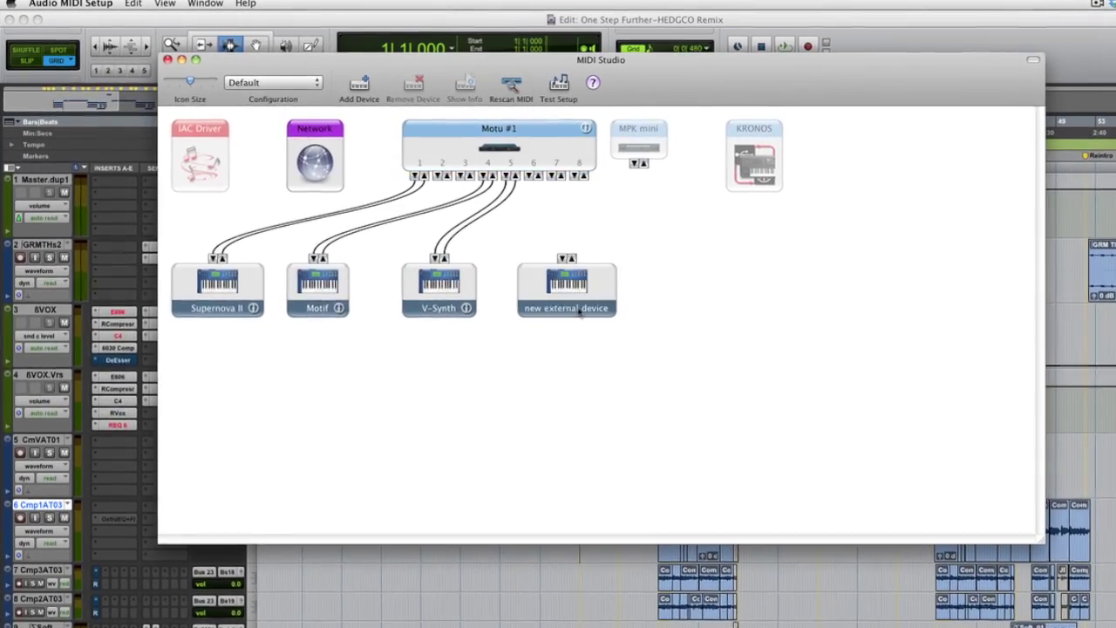
double_click(581, 313)
left_click(358, 94)
left_click(322, 261)
left_click(358, 112)
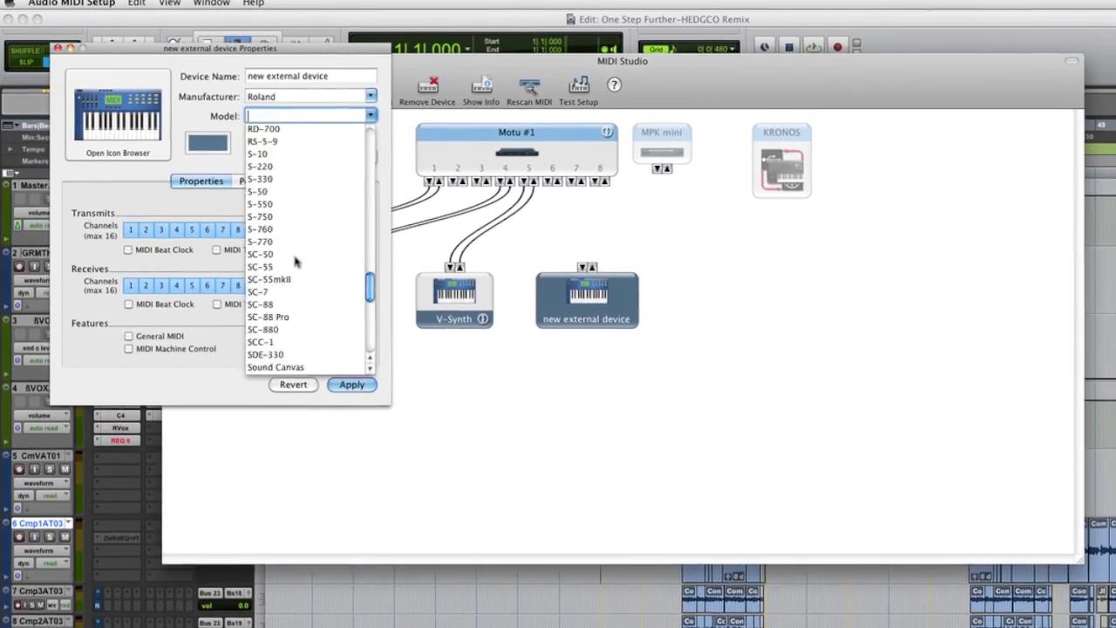
left_click(371, 401)
left_click_drag(590, 194, 613, 286)
Add a Kronos device receiving beat clock and cable it to Motu port 7
left_click(398, 90)
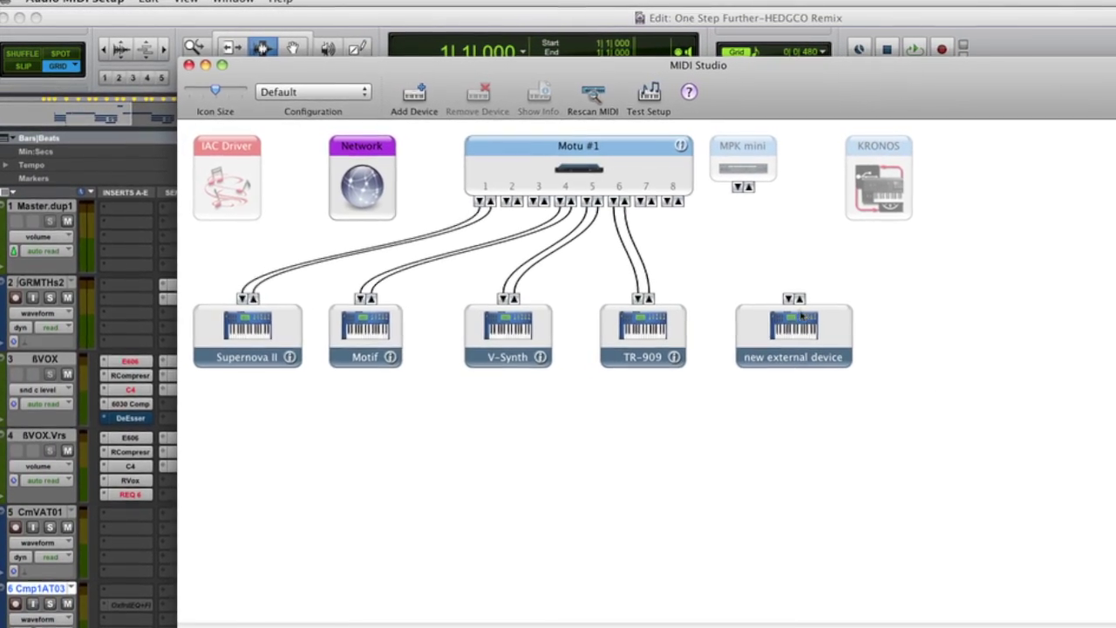
double_click(800, 317)
type("Kronos")
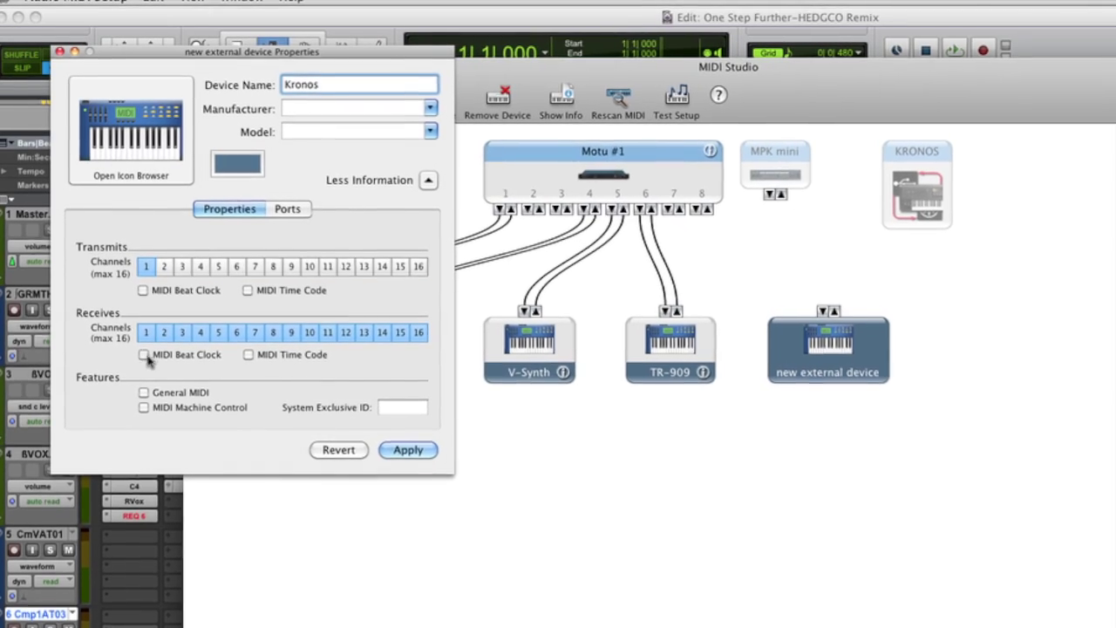
left_click(144, 355)
left_click(59, 52)
left_click_drag(697, 217, 846, 324)
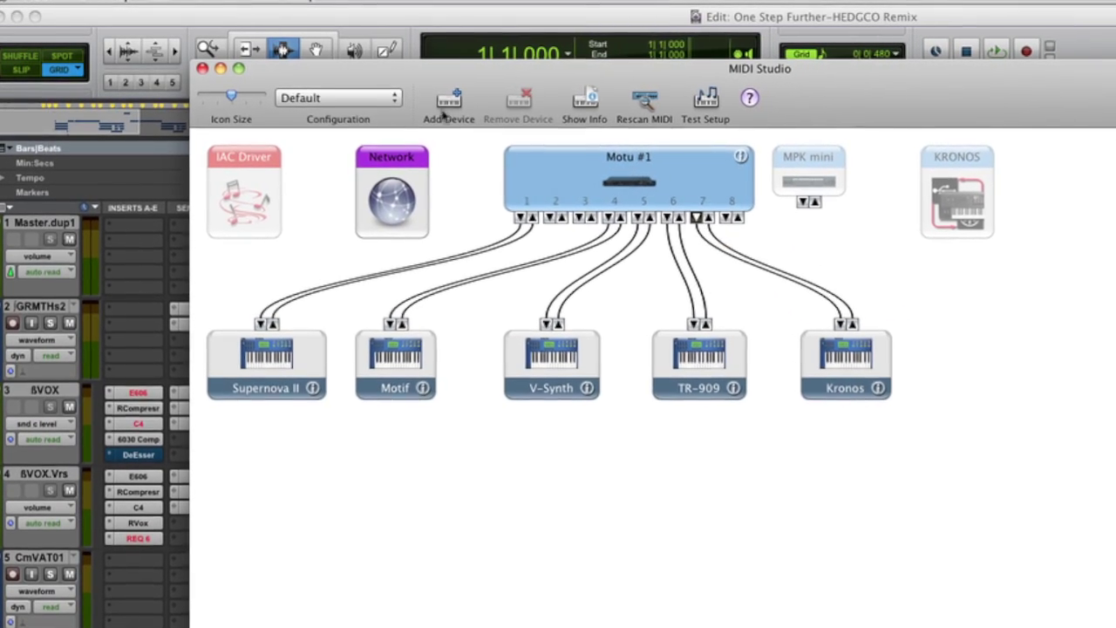
Add a TD-20X device receiving only channel 10 and cable it to Motu port 8
left_click(443, 112)
double_click(1022, 349)
type("TD-20X")
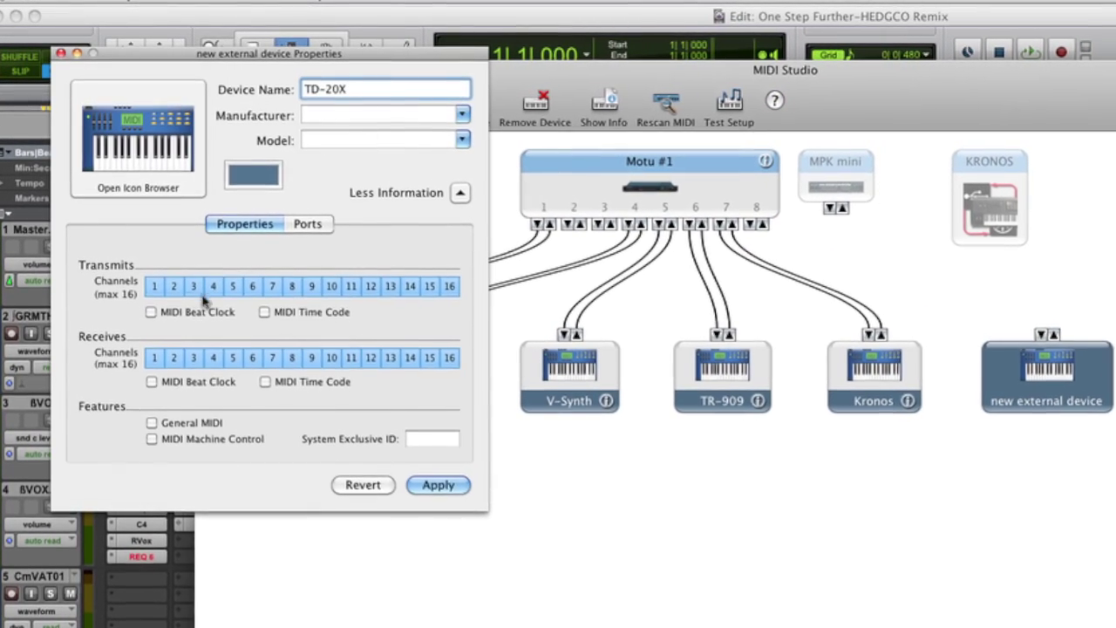
left_click(203, 288)
left_click(331, 358)
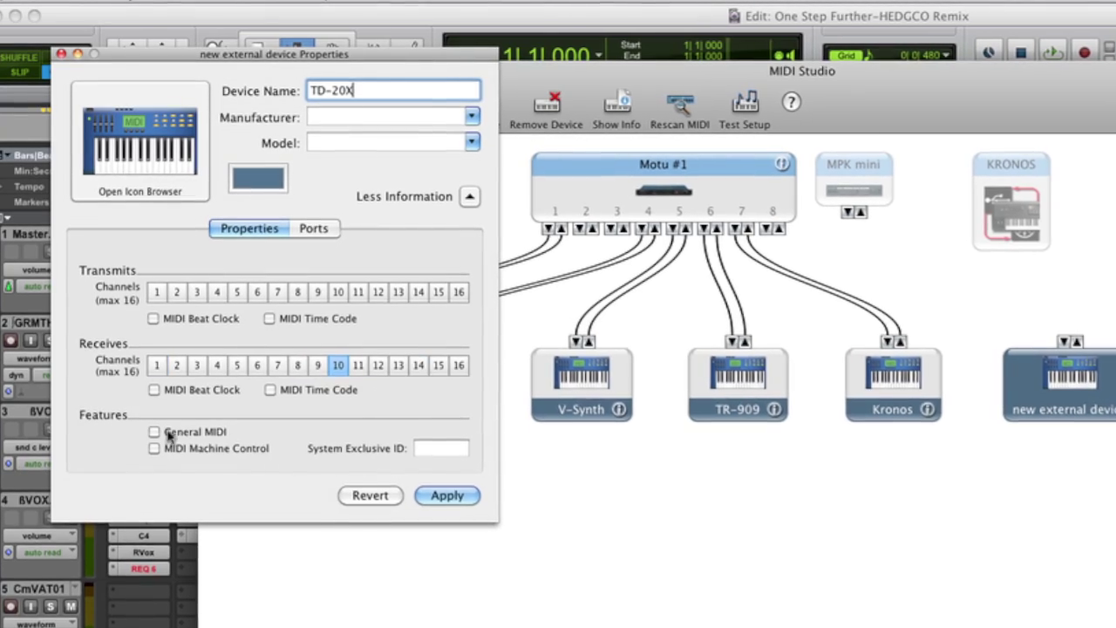
left_click(448, 495)
left_click(61, 54)
left_click_drag(773, 230, 1055, 344)
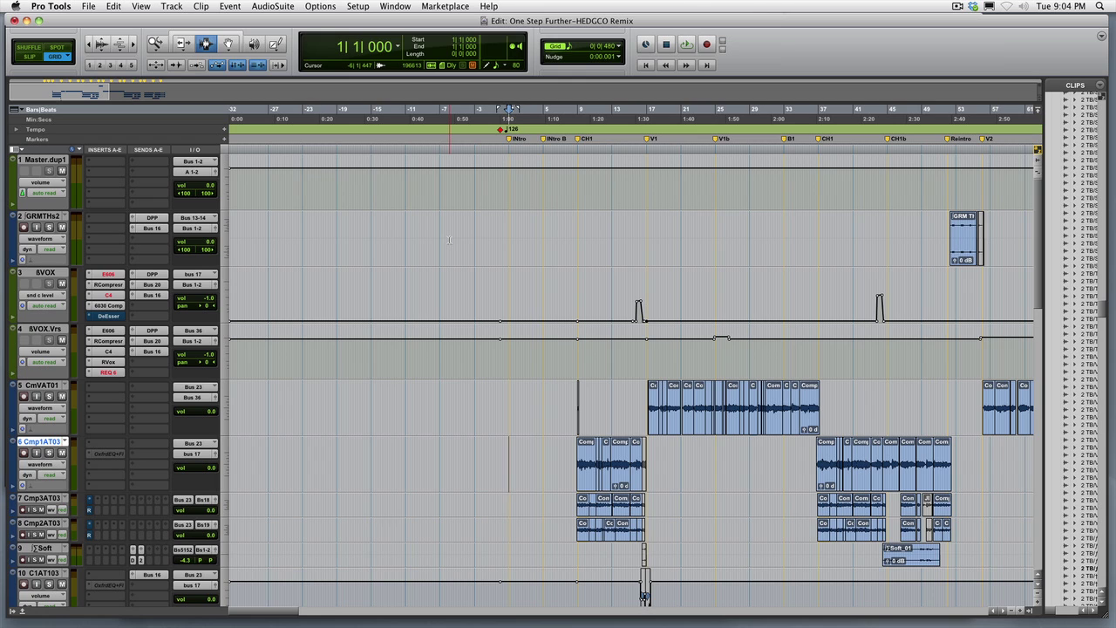
Add 6 new stereo Aux Input tracks, Aux 1 through Aux 6
key("super+shift+n")
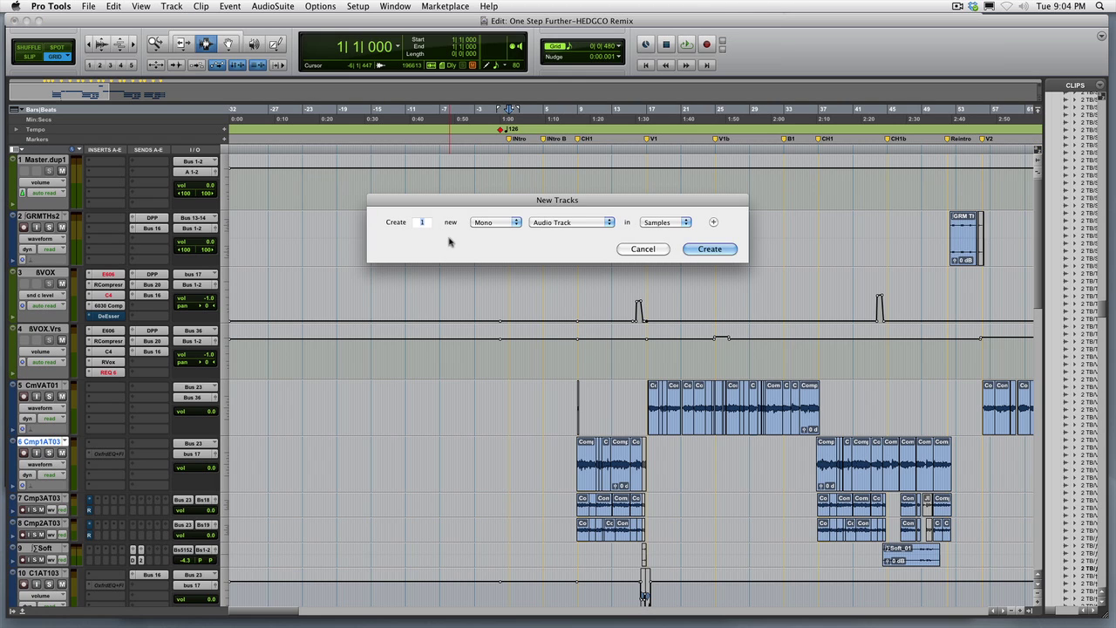
left_click(498, 225)
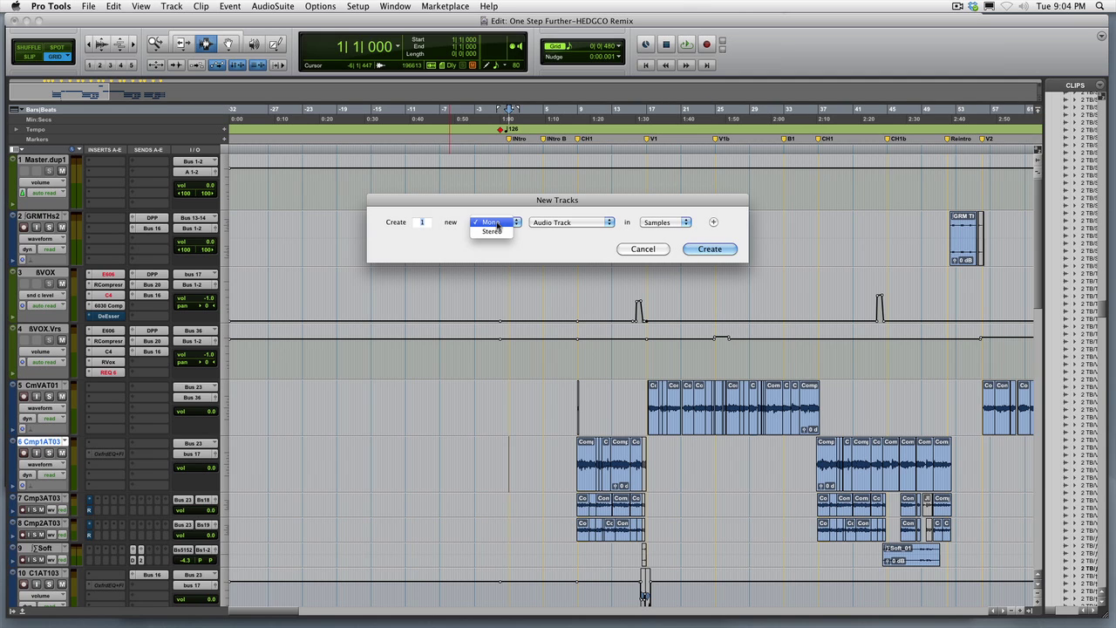
left_click(493, 231)
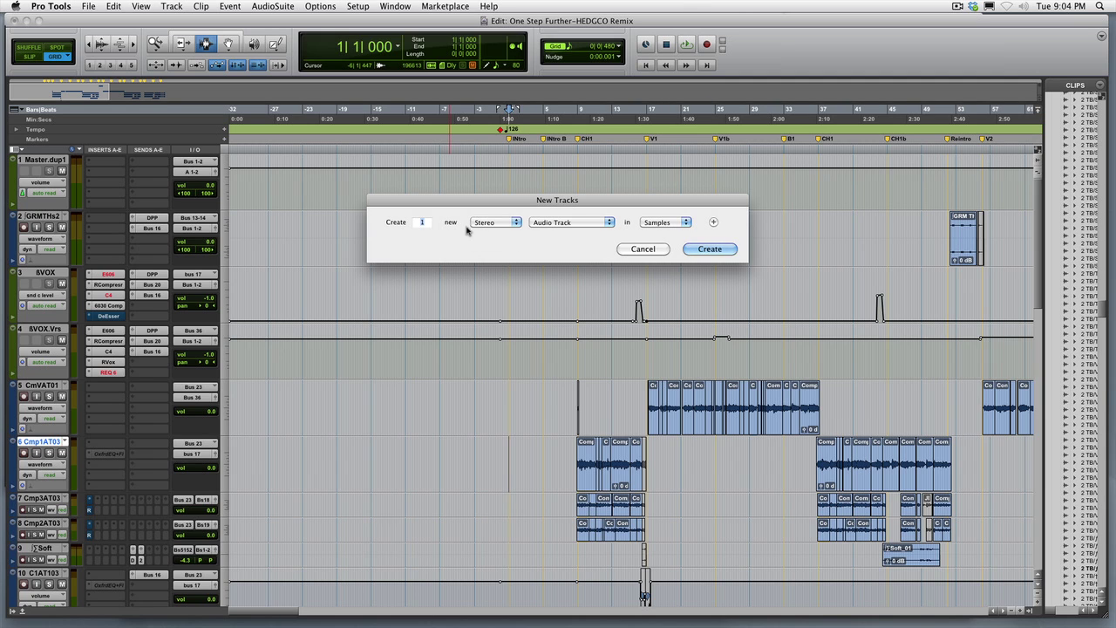
type("6")
left_click(545, 221)
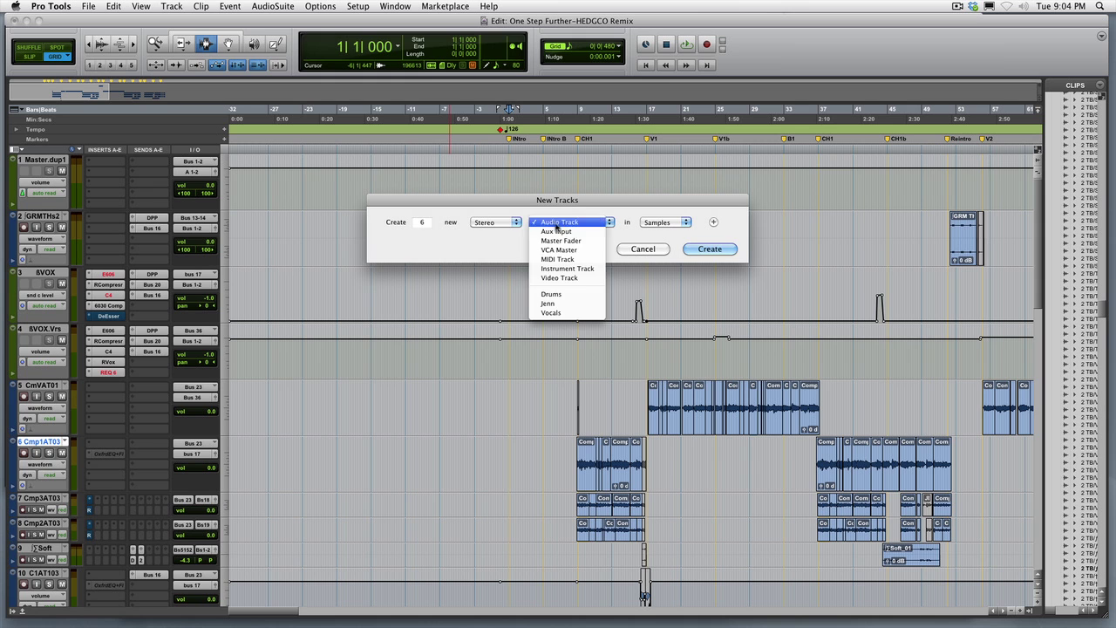
left_click(546, 230)
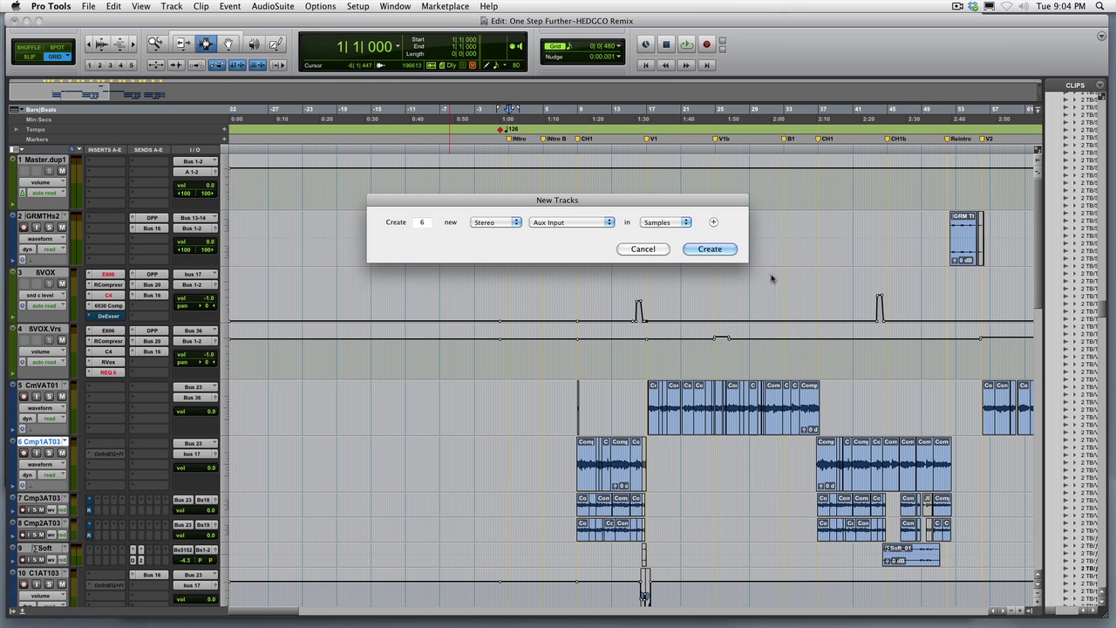
left_click(719, 252)
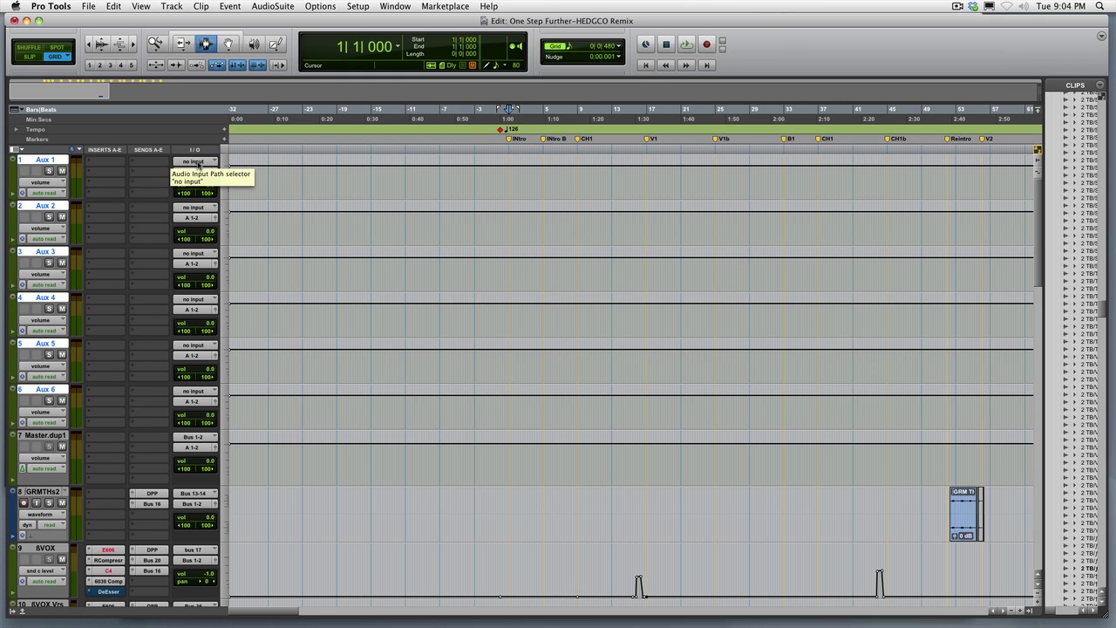
Feed Aux 1 from the Motif input and Aux 2 from V-Synth, then open Aux 3's input choices
left_click(198, 164)
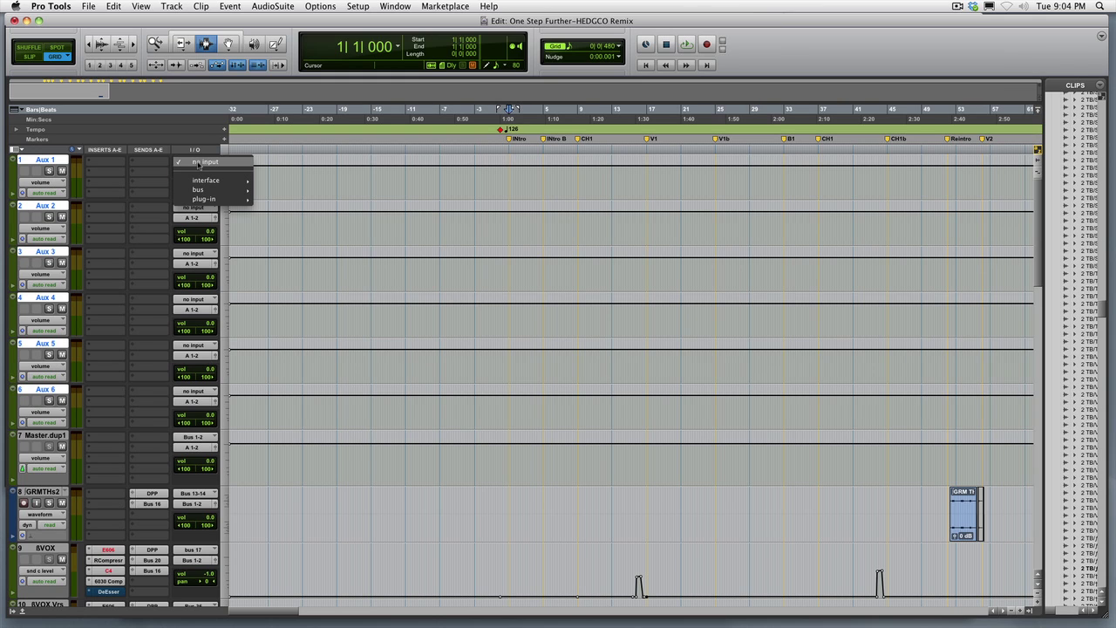
mouse_move(209, 180)
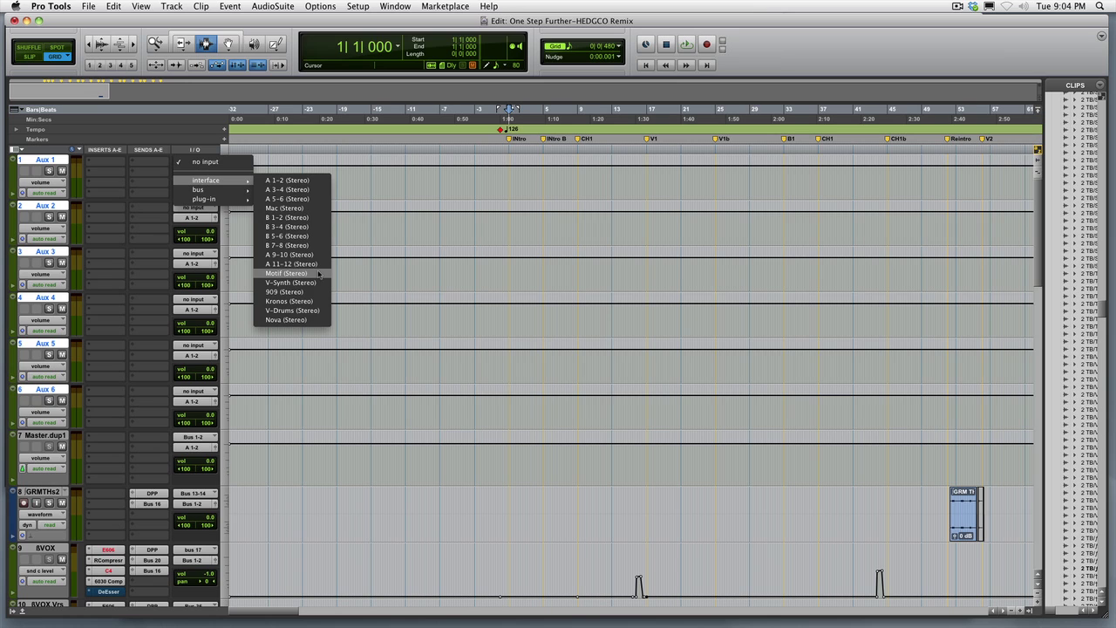
left_click(319, 274)
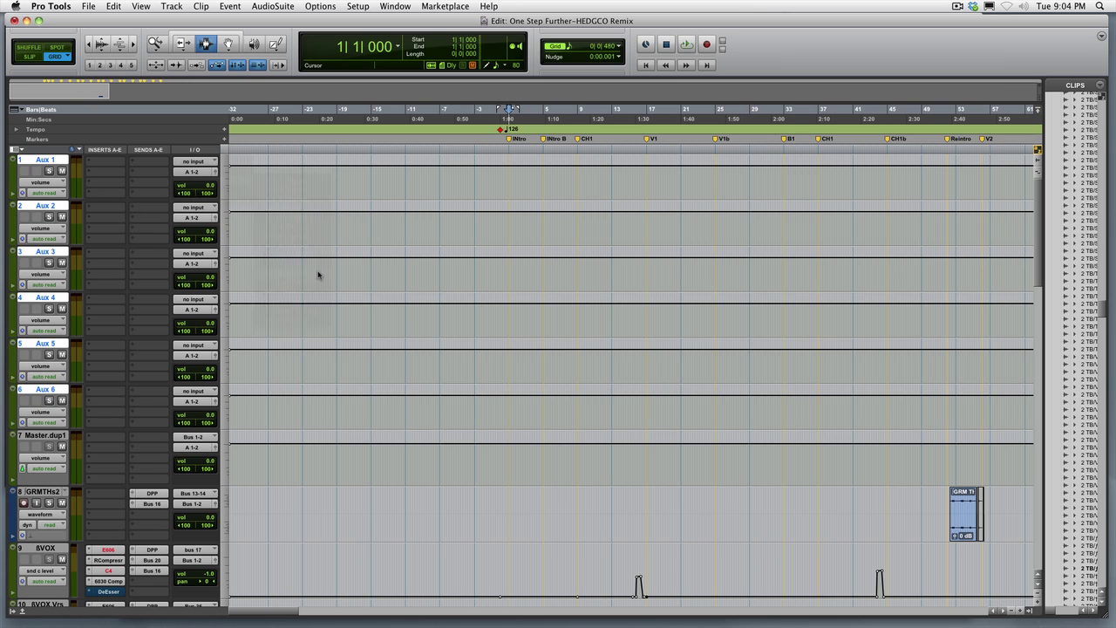
left_click(199, 207)
mouse_move(206, 225)
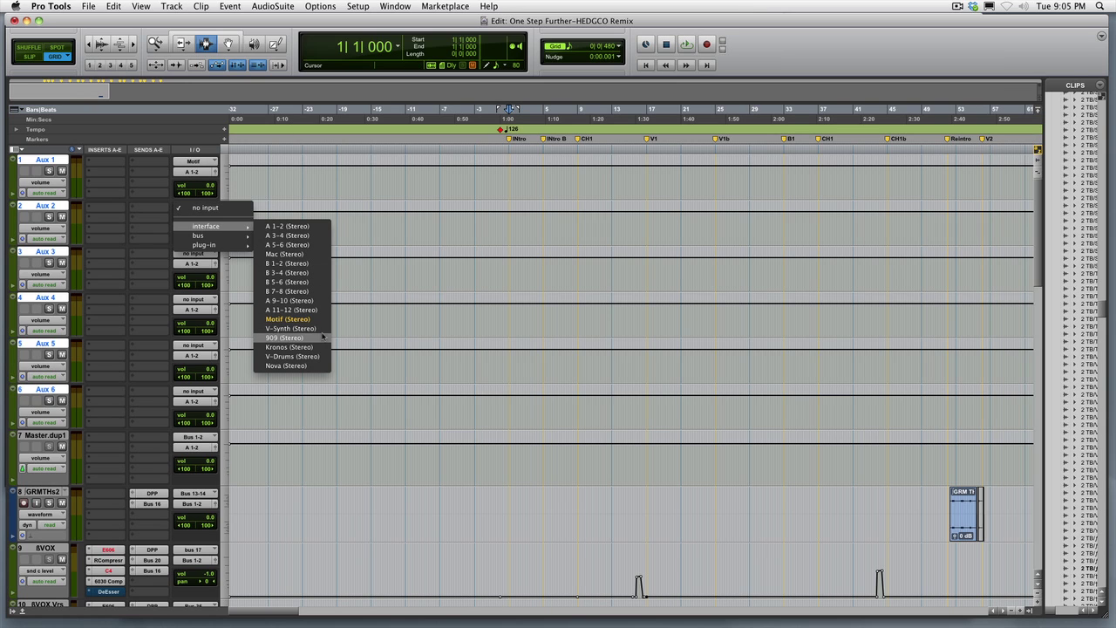
left_click(322, 329)
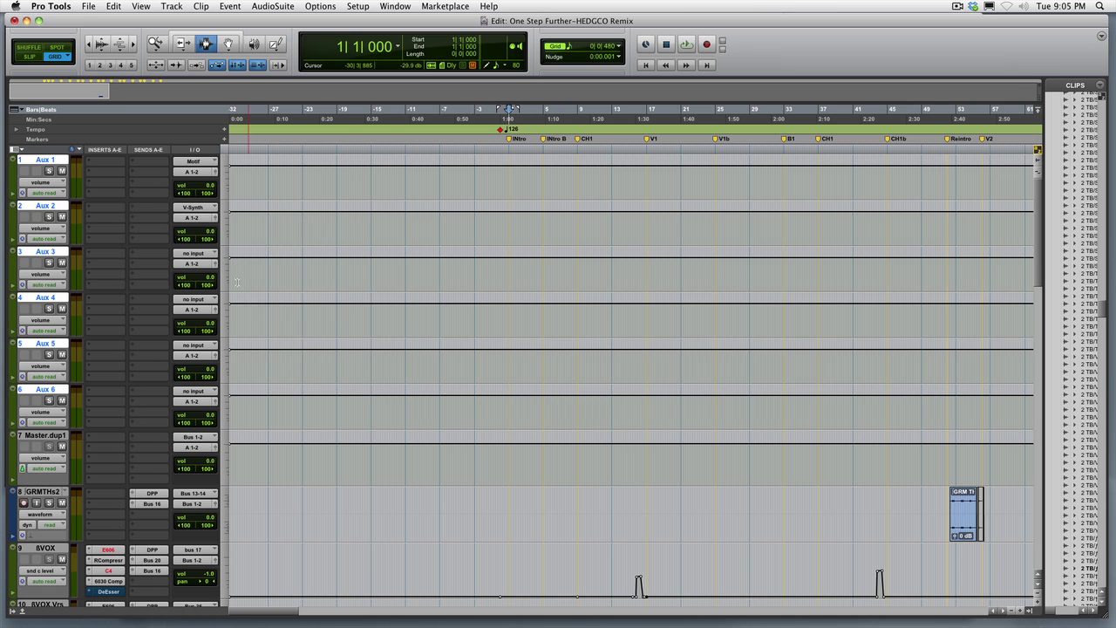
left_click(200, 254)
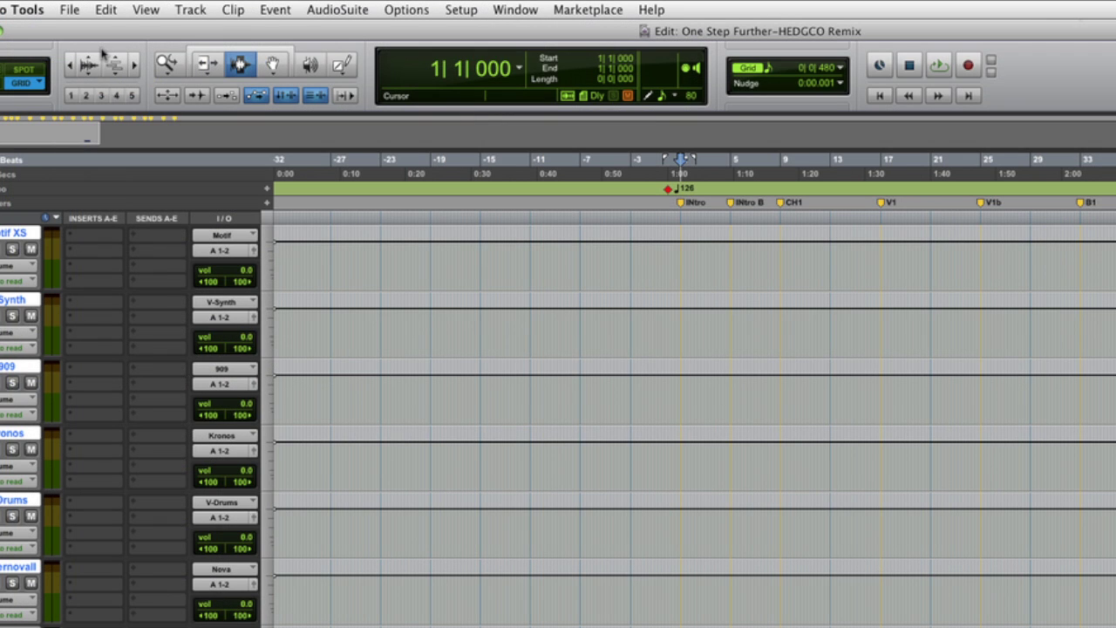
Add a single MIDI Track, MIDI 1, below the aux tracks
key("ctrl+shift+n")
key("ctrl+Down")
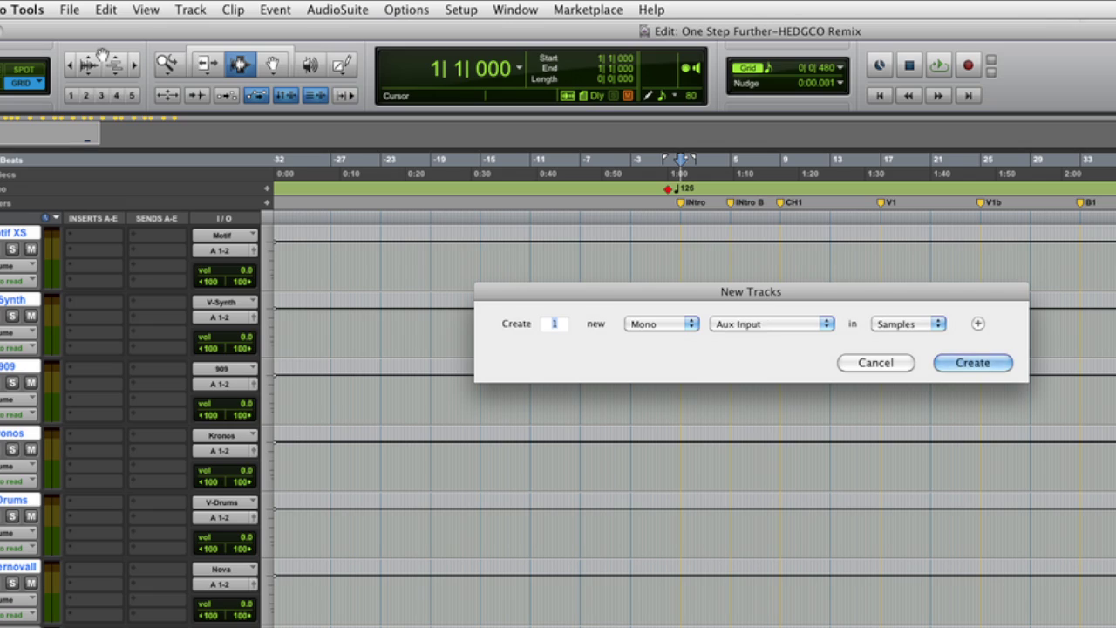
key("ctrl+Down")
key("ctrl+Down")
key("ctrl+Down")
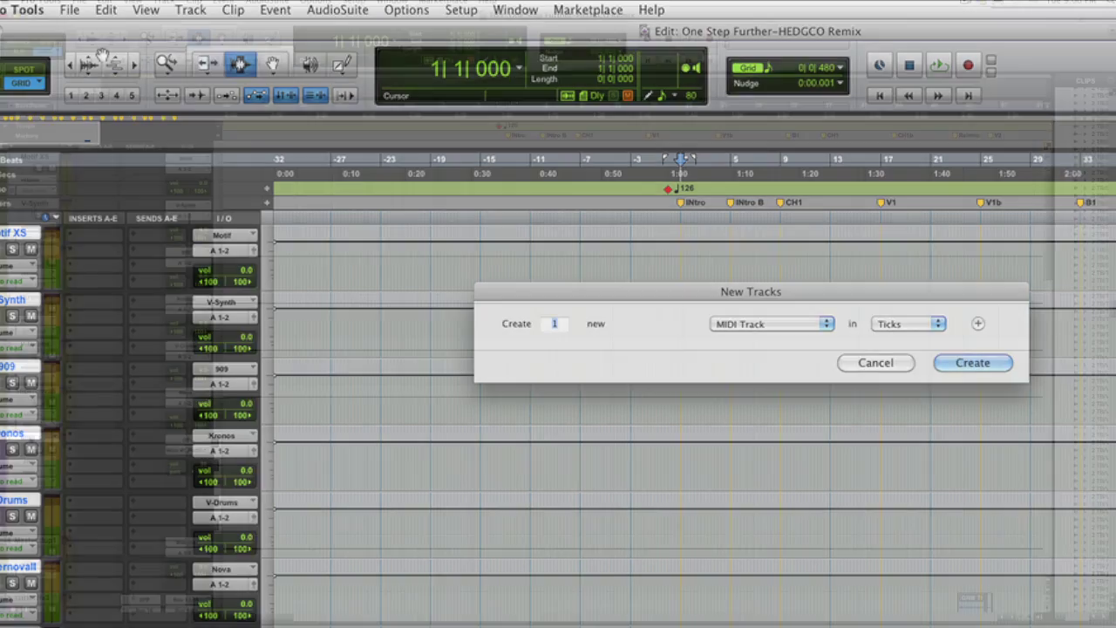
key("Return")
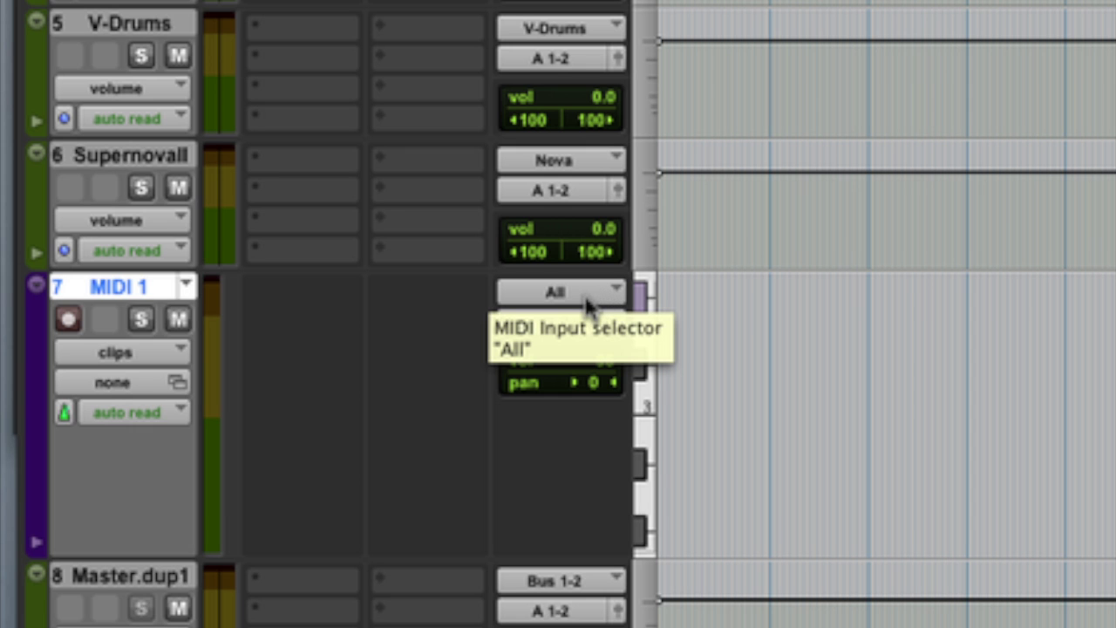
Set MIDI 1's output to Kronos channel 1
left_click(587, 301)
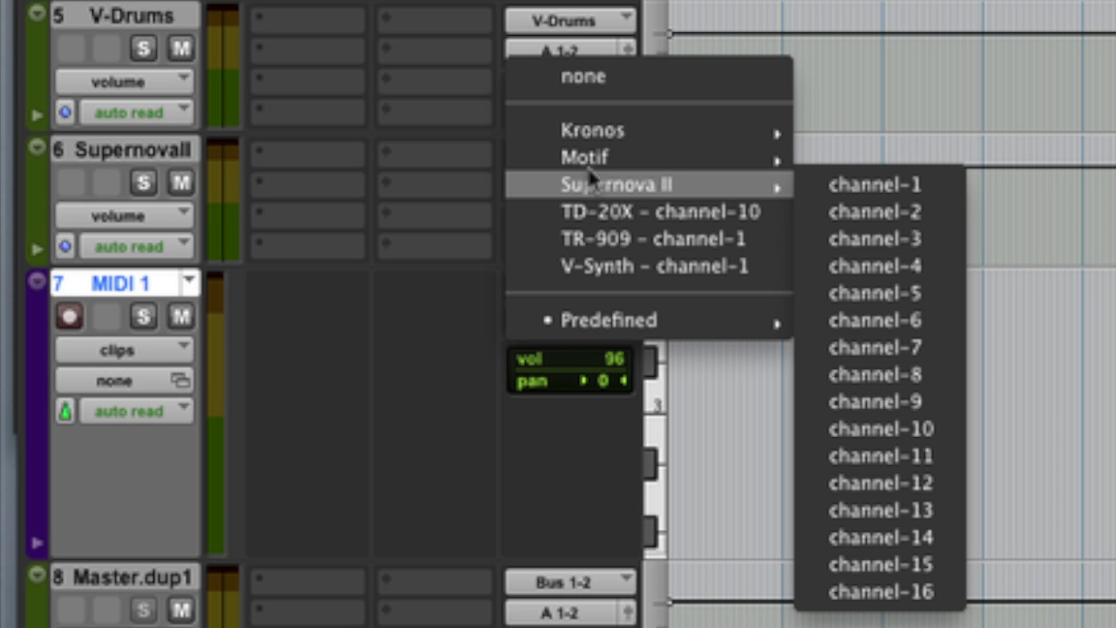
mouse_move(593, 130)
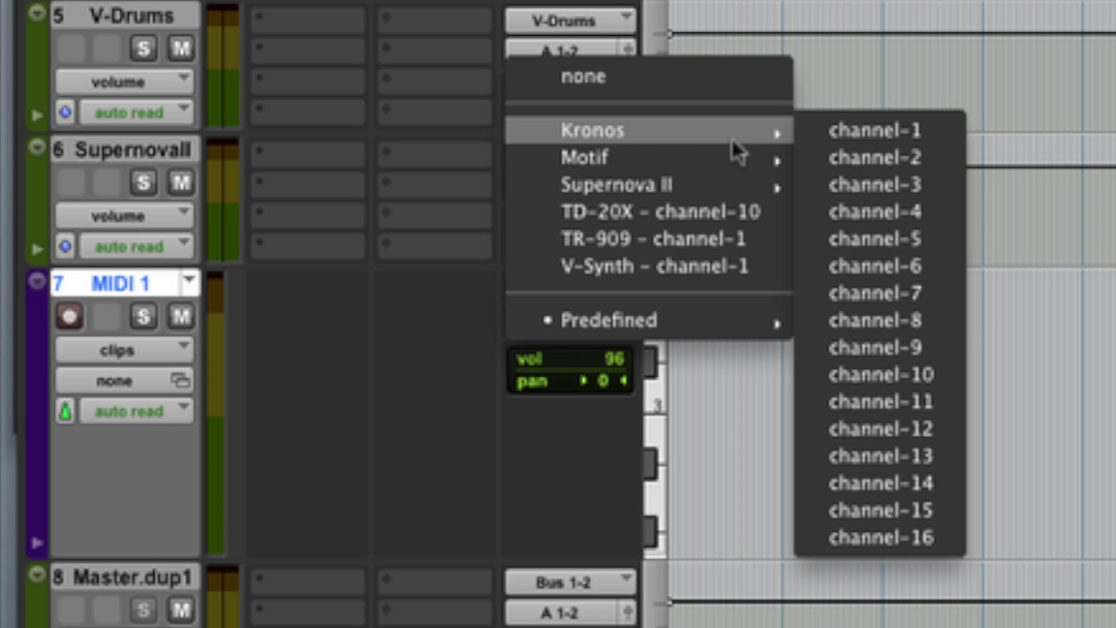
left_click(836, 138)
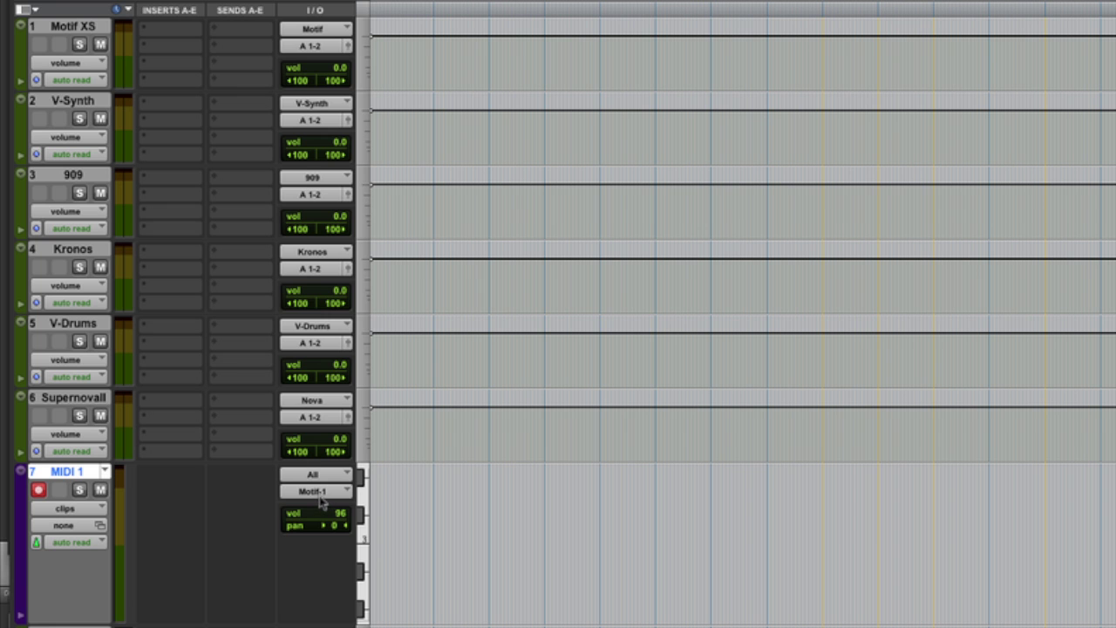
Route MIDI 1's output to Supernova II channel 1, then reopen the output choices
left_click(315, 492)
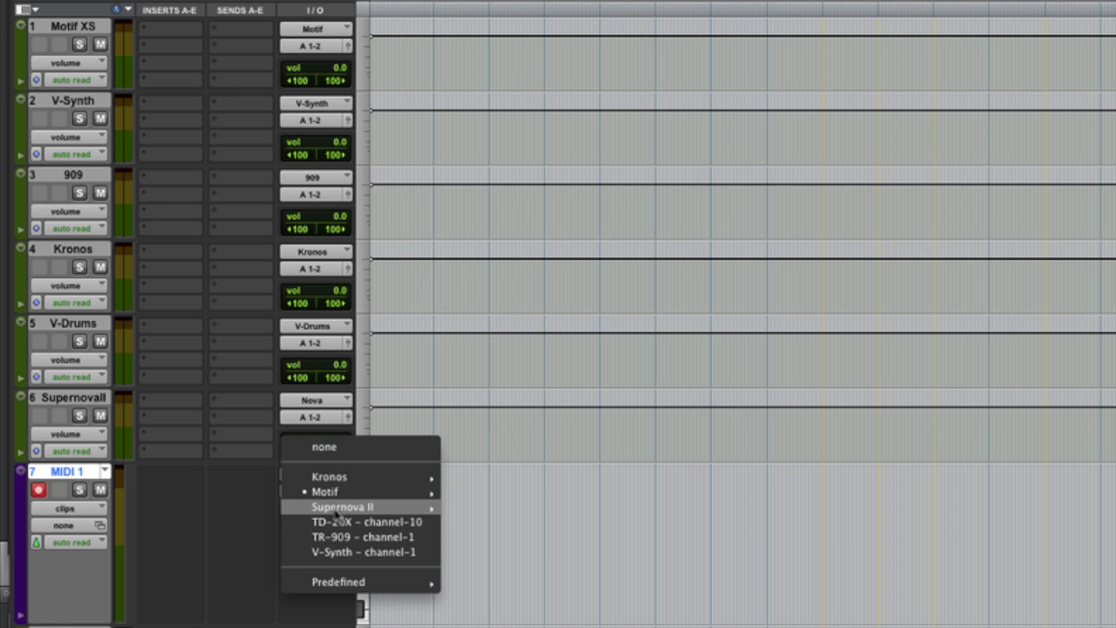
mouse_move(343, 507)
left_click(481, 509)
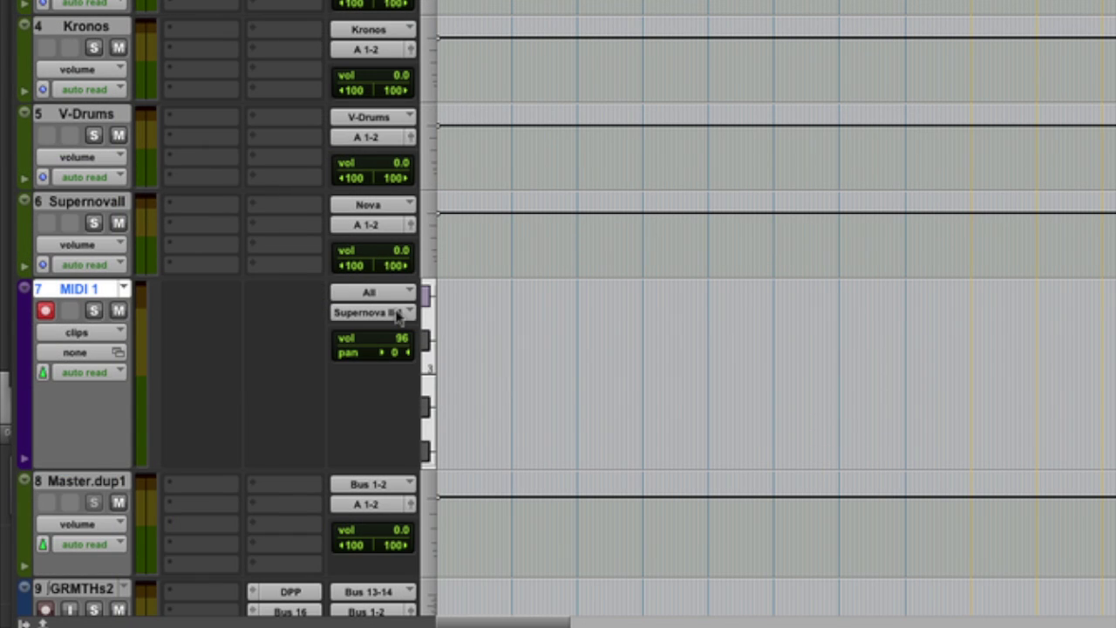
left_click(398, 314)
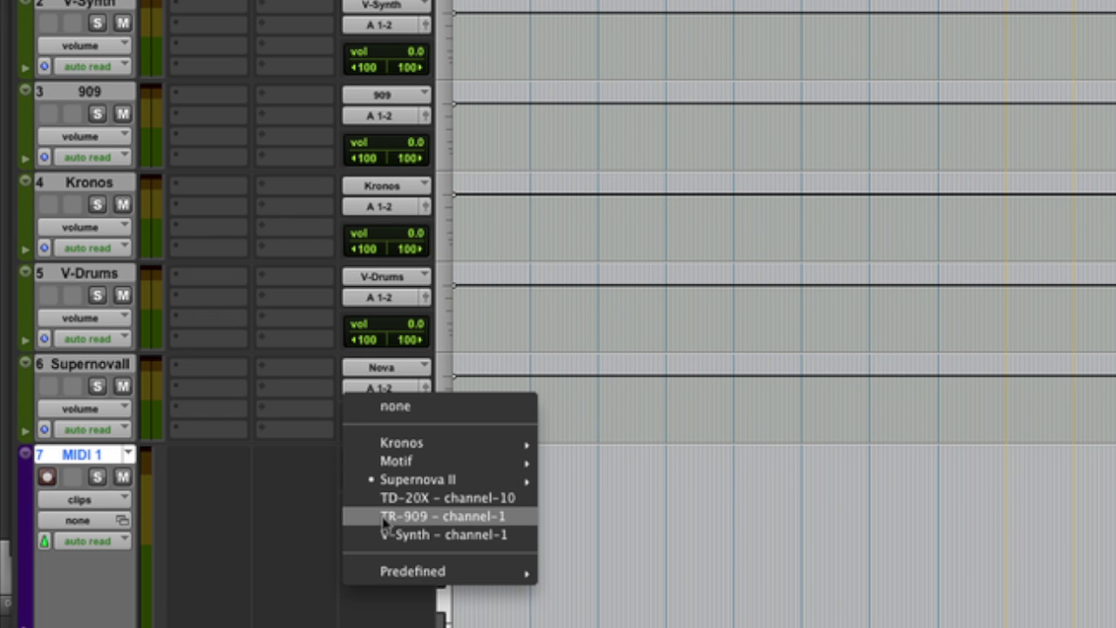
Switch MIDI 1's output to TR-909 channel 1
left_click(390, 521)
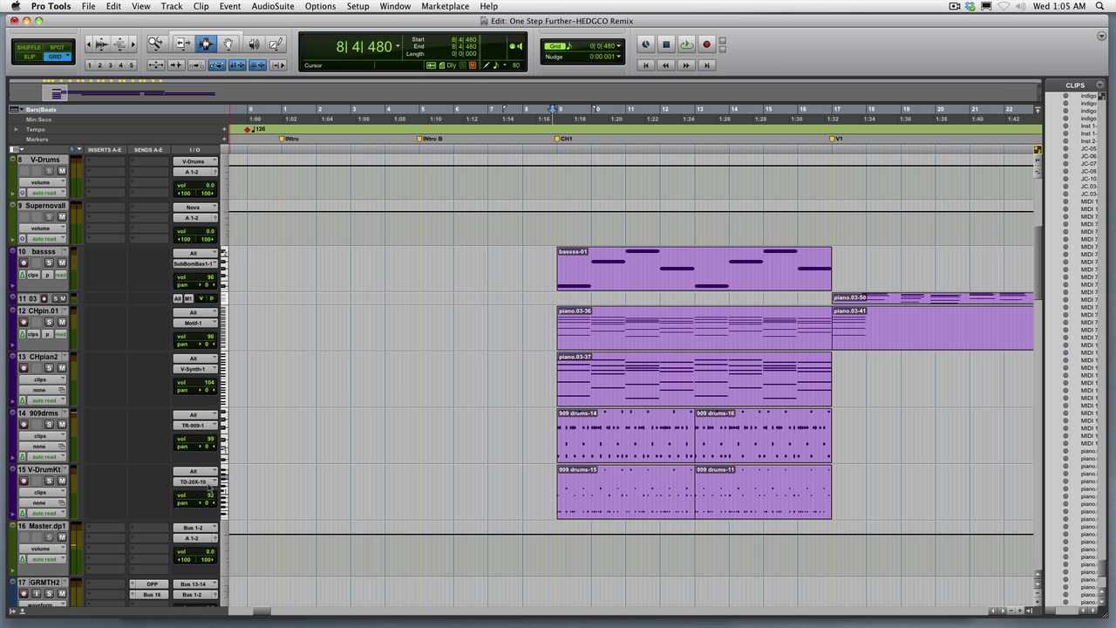
Start playback of the remix session and scroll up through the track list
key("space")
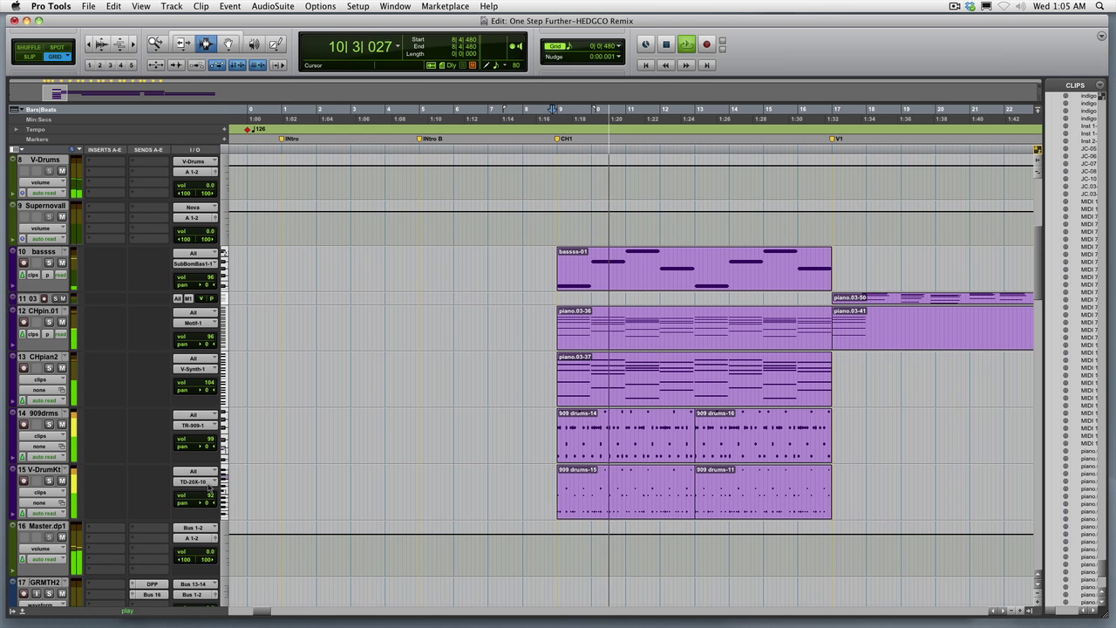
scroll(210, 488, "up", 2)
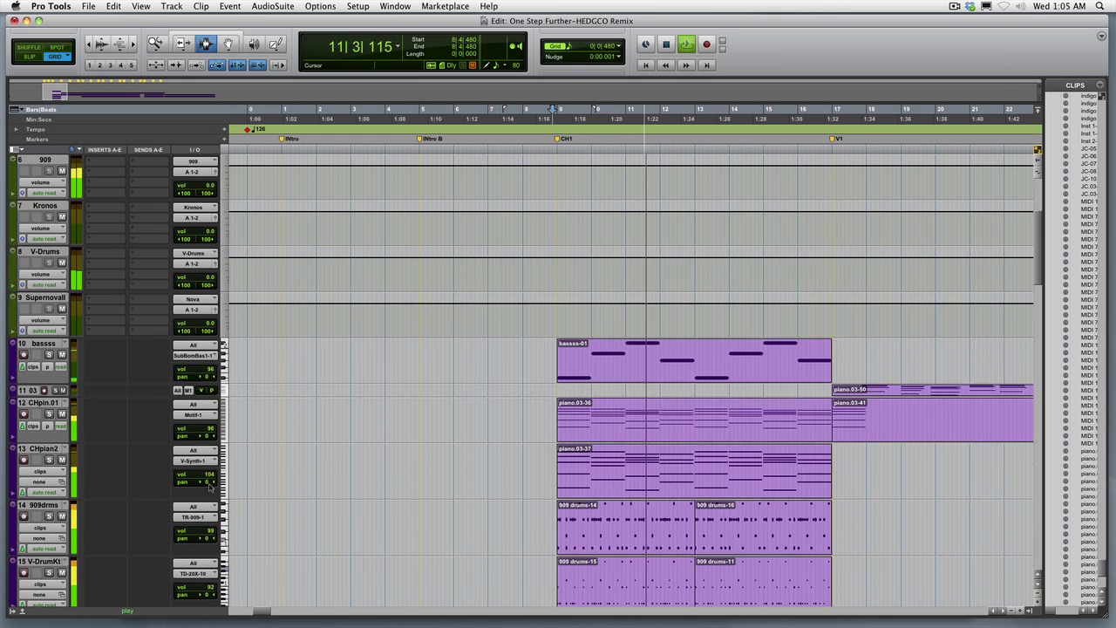
scroll(210, 489, "up", 3)
scroll(210, 489, "up", 2)
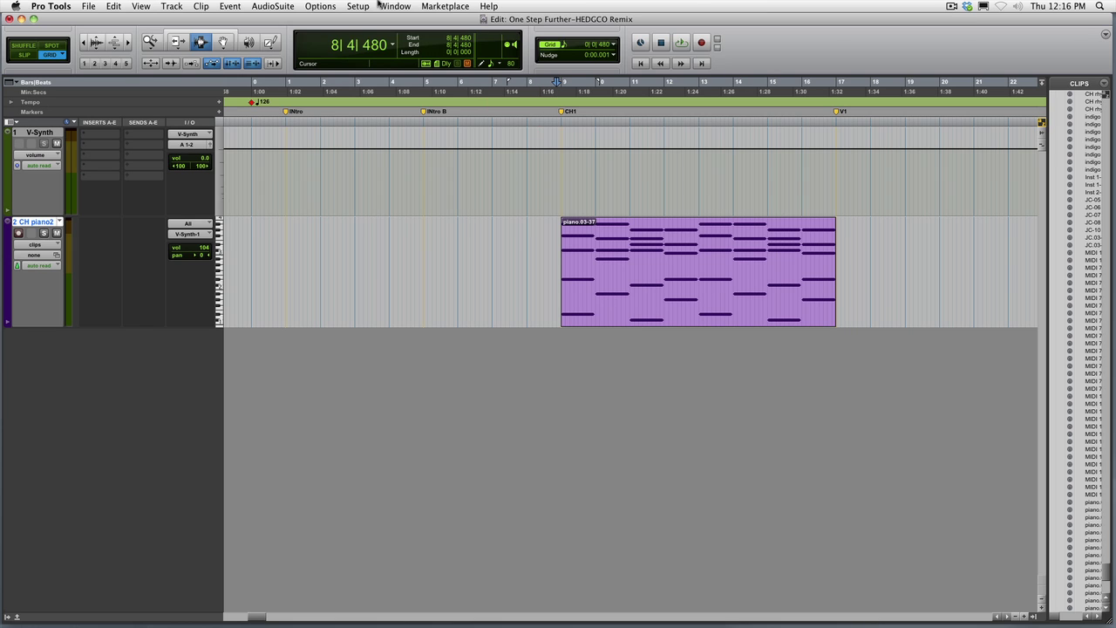
Create a stereo audio track named Pad with its input set to V-Synth (Stereo)
left_click(171, 6)
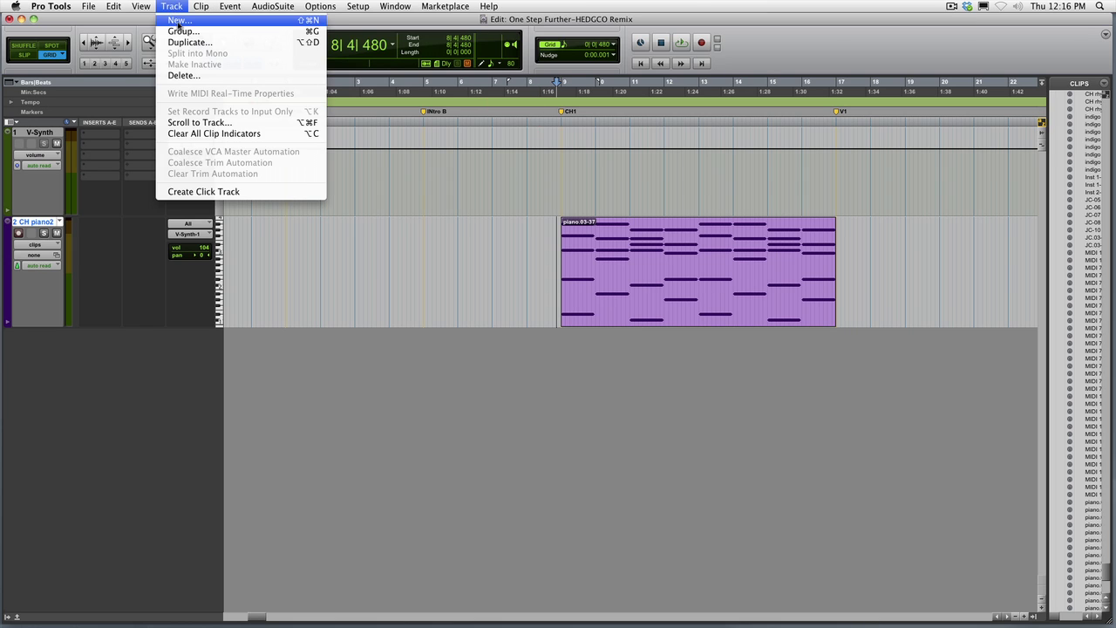
left_click(174, 26)
key("Return")
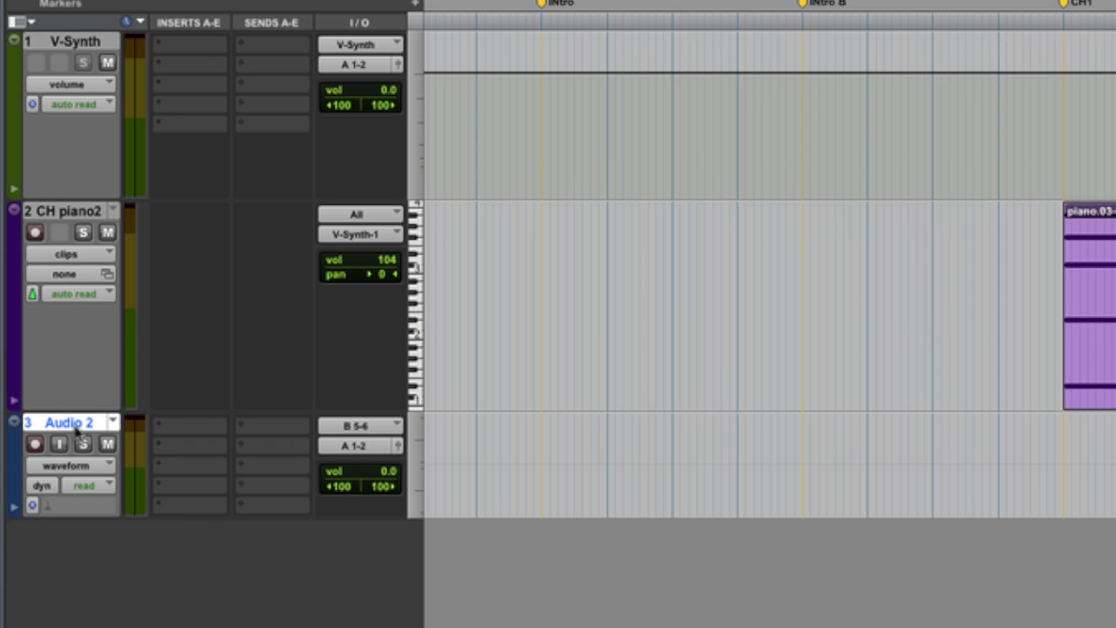
double_click(78, 423)
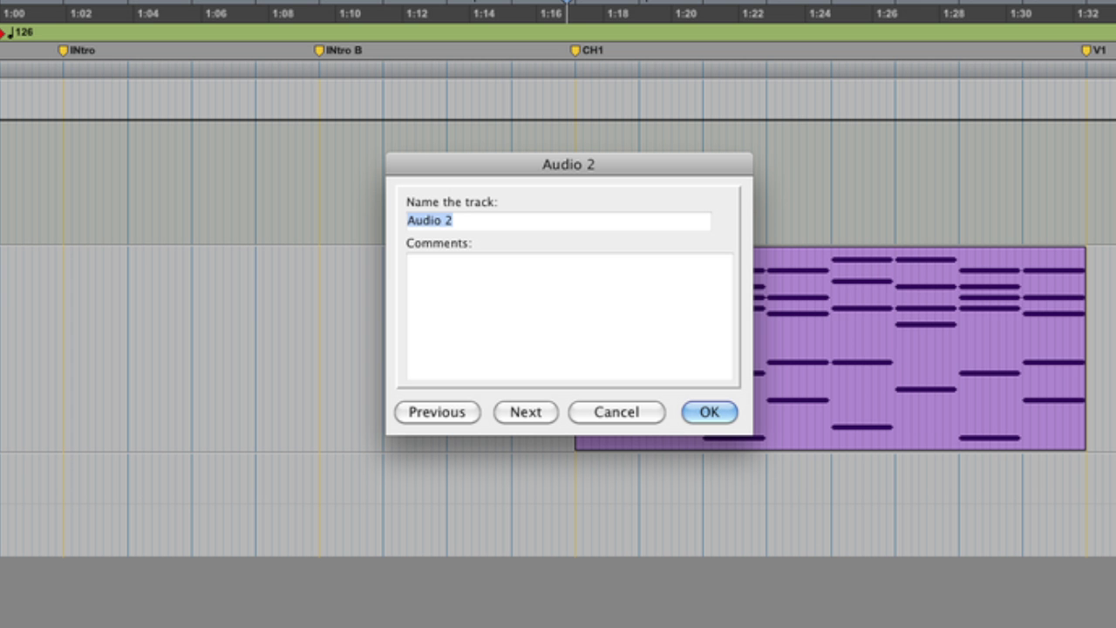
type("Pad")
key("Return")
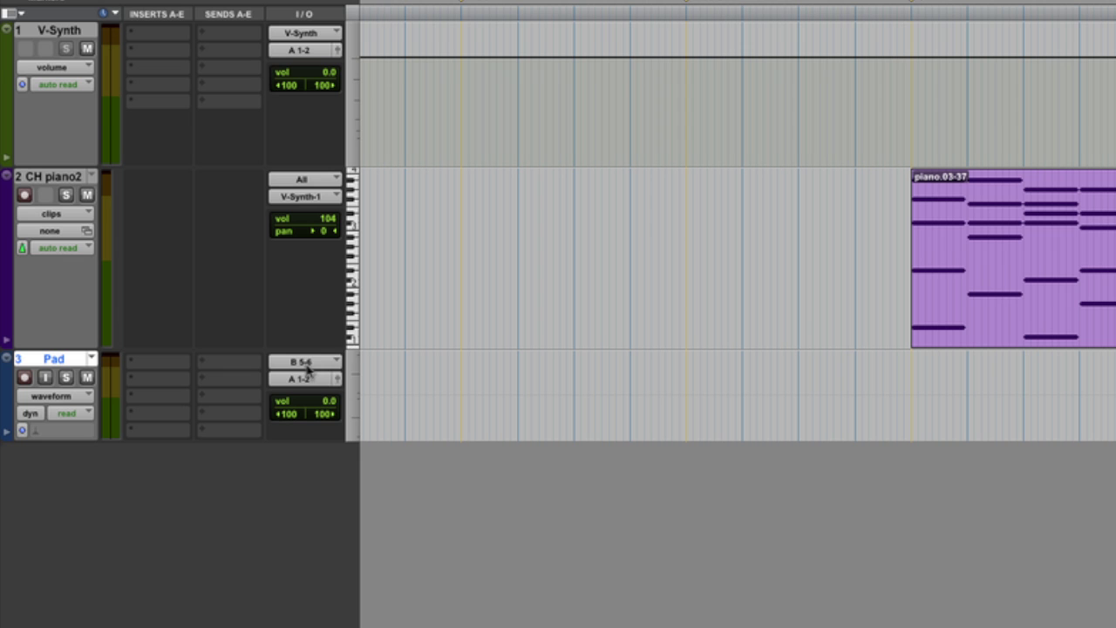
left_click(307, 367)
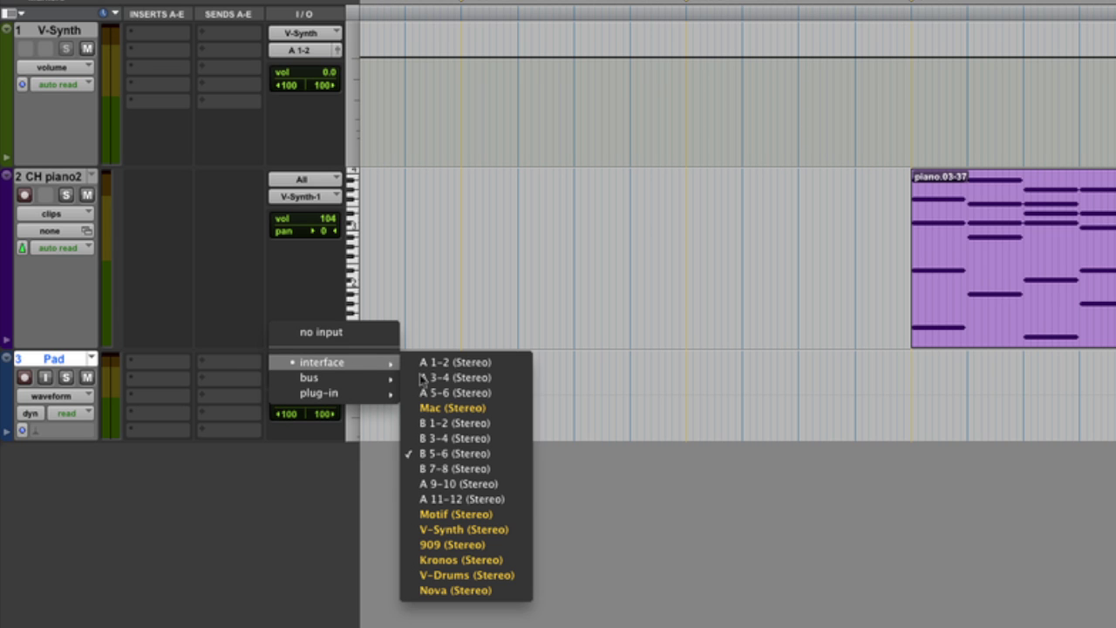
mouse_move(323, 362)
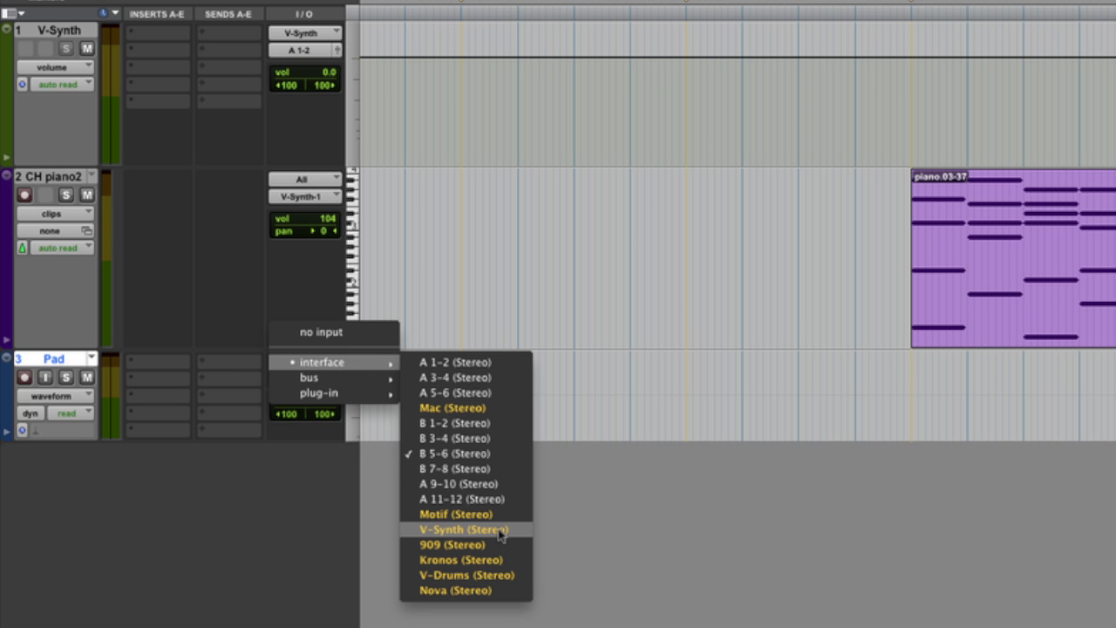
left_click(501, 530)
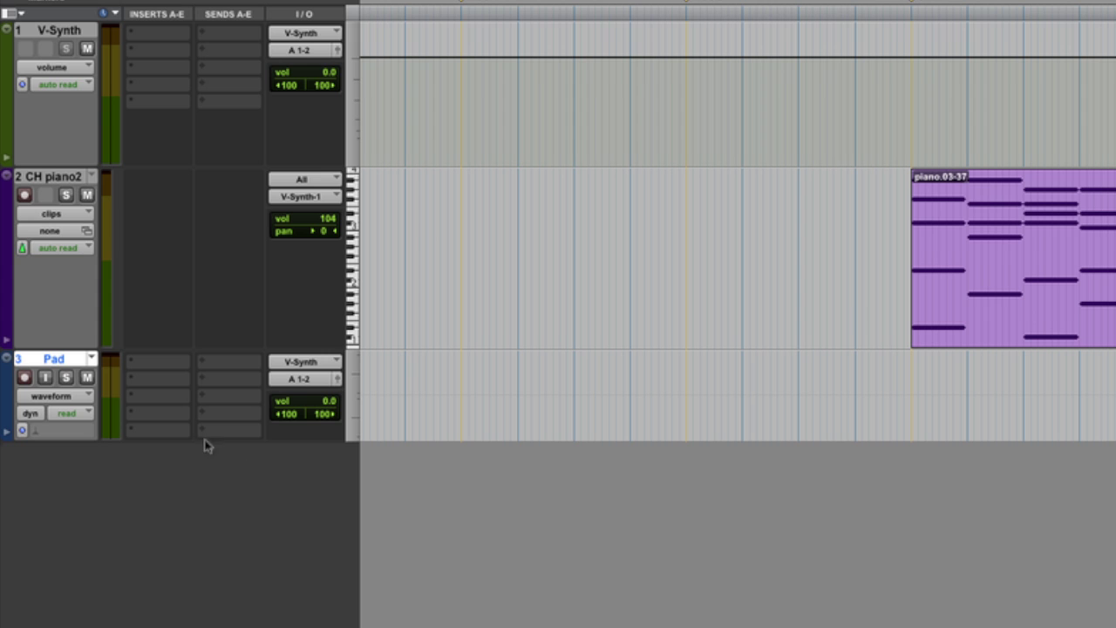
Mute the V-Synth aux track and record the V-Synth onto the Pad track as clip Pad_01
left_click(87, 49)
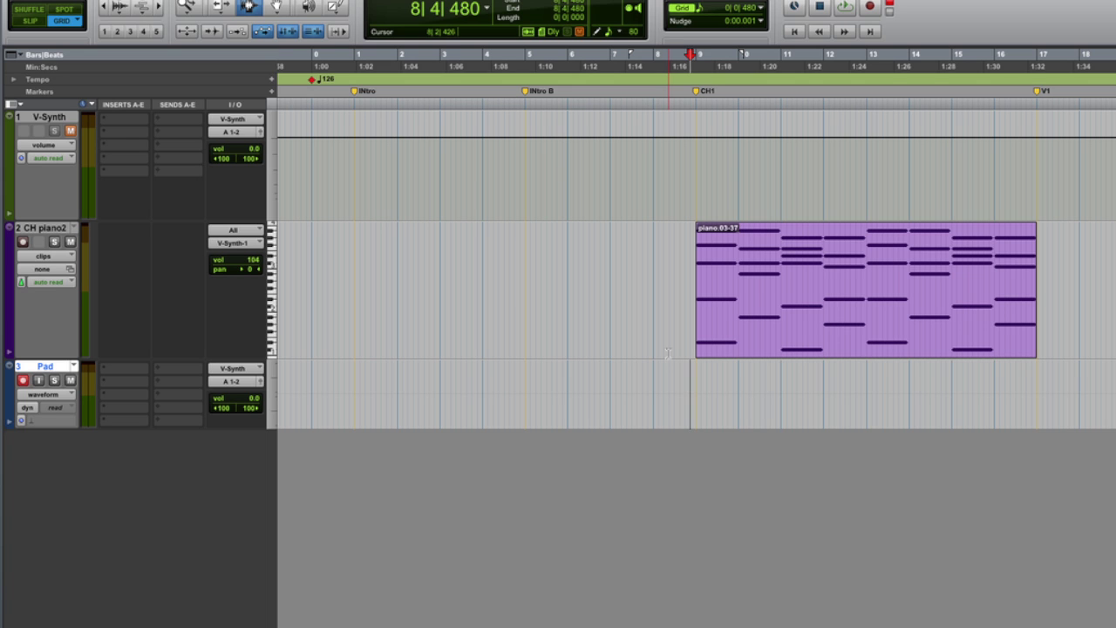
key("ctrl+space")
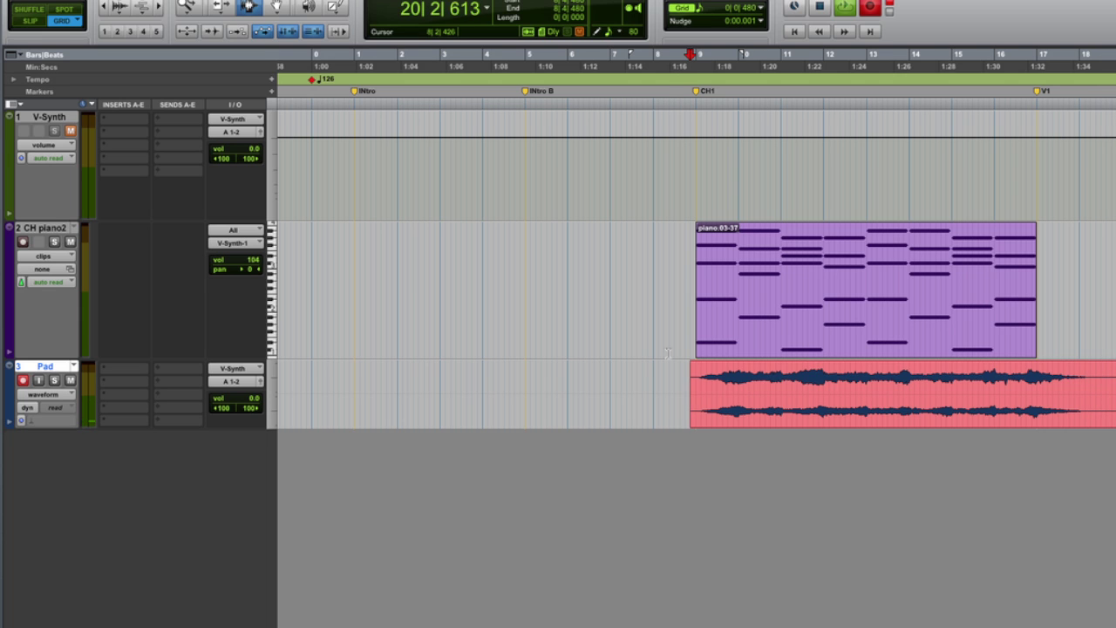
key("space")
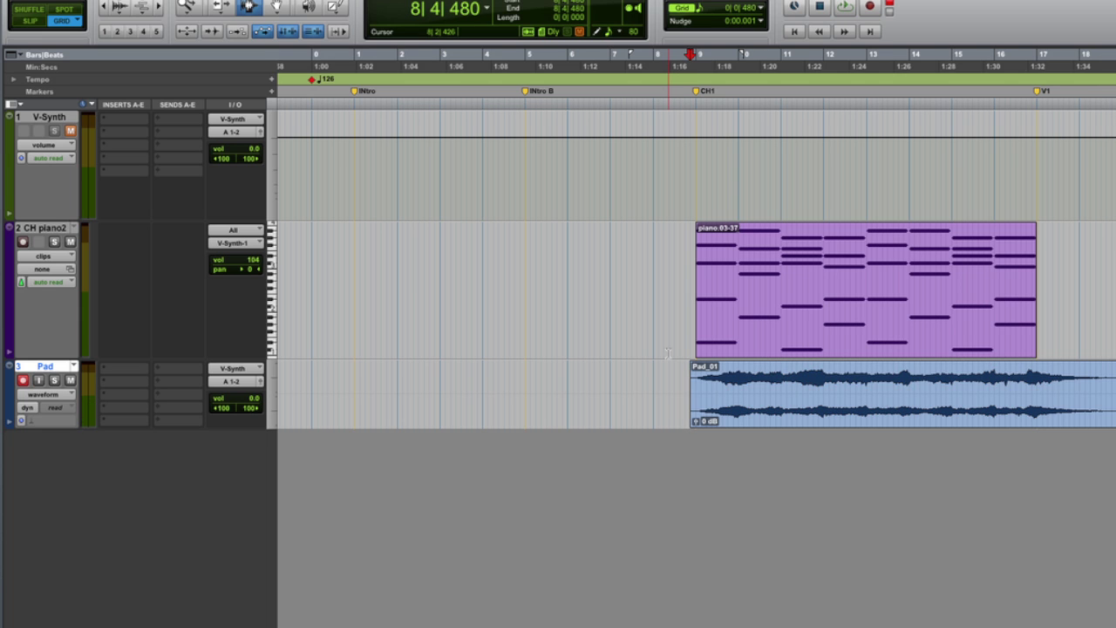